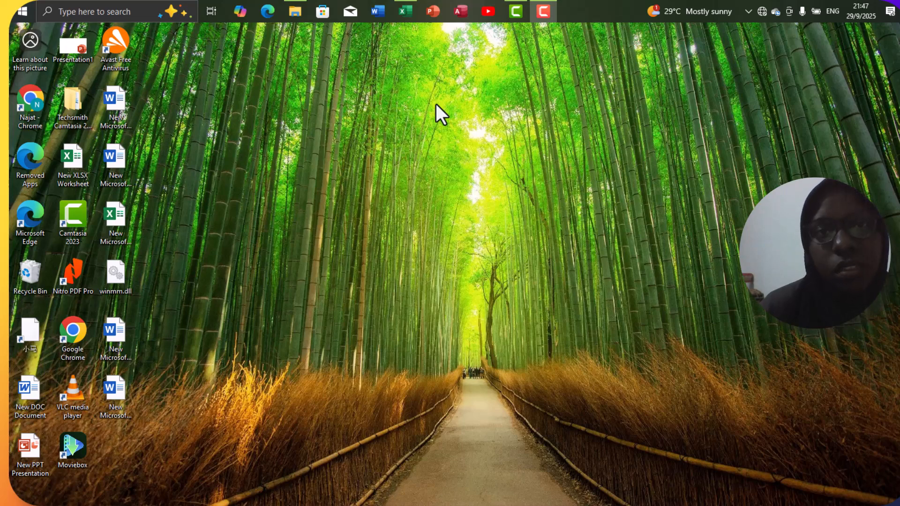
Step: Switch to the open Excel worksheet and apply all borders to the student marks table in A1:I6
click(406, 10)
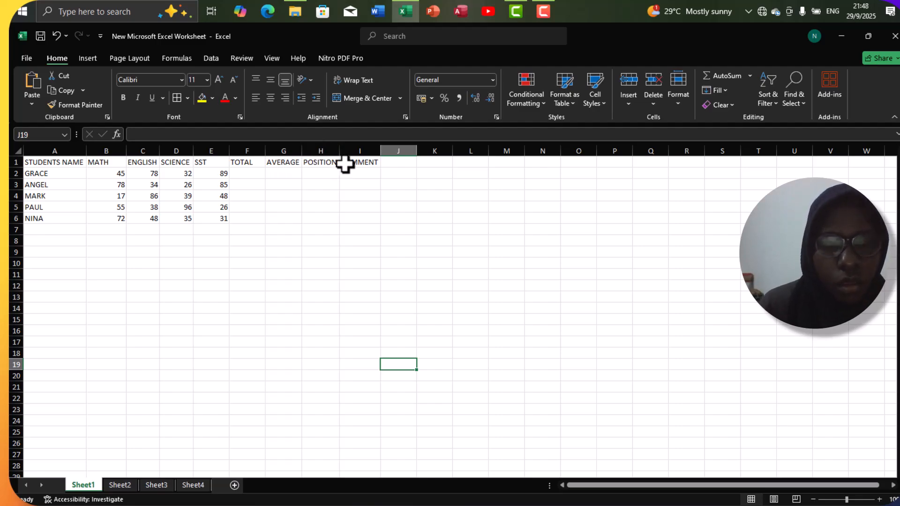
click(42, 163)
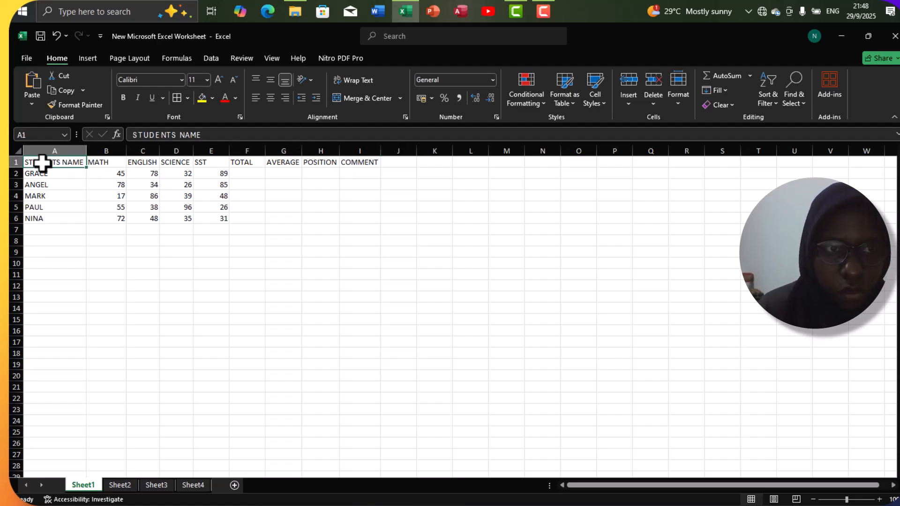
drag(42, 163, 365, 220)
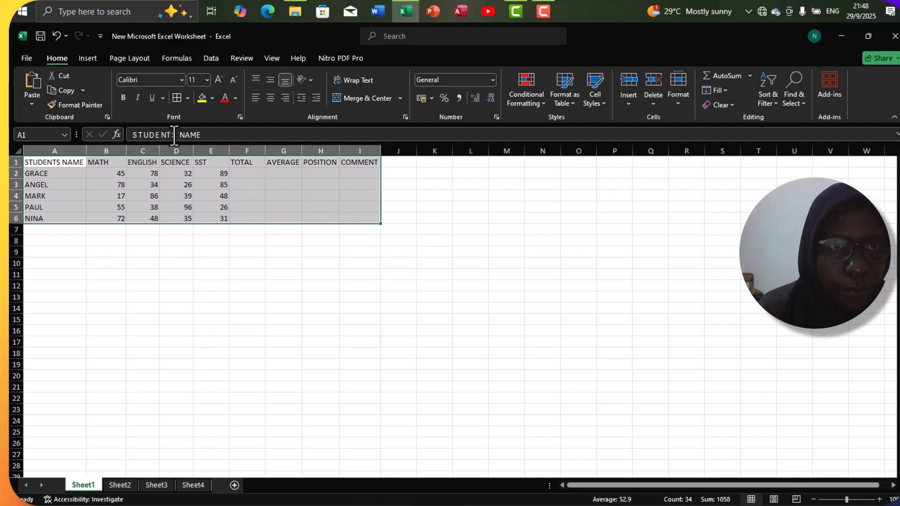
click(177, 99)
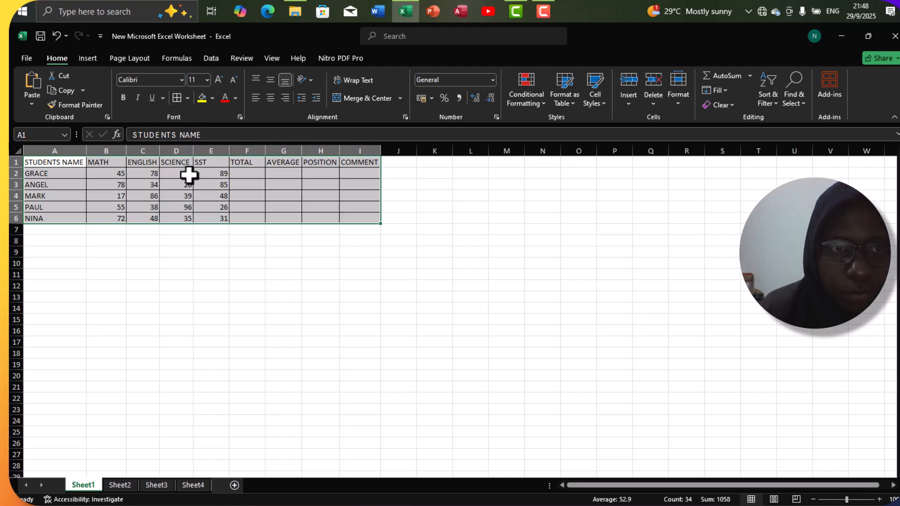
click(175, 228)
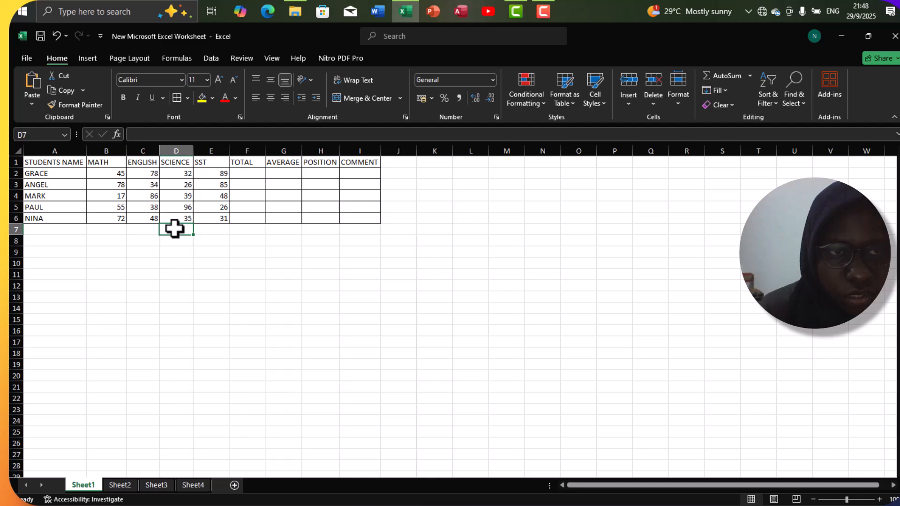
Step: Insert a blank row above the table's header row
click(16, 162)
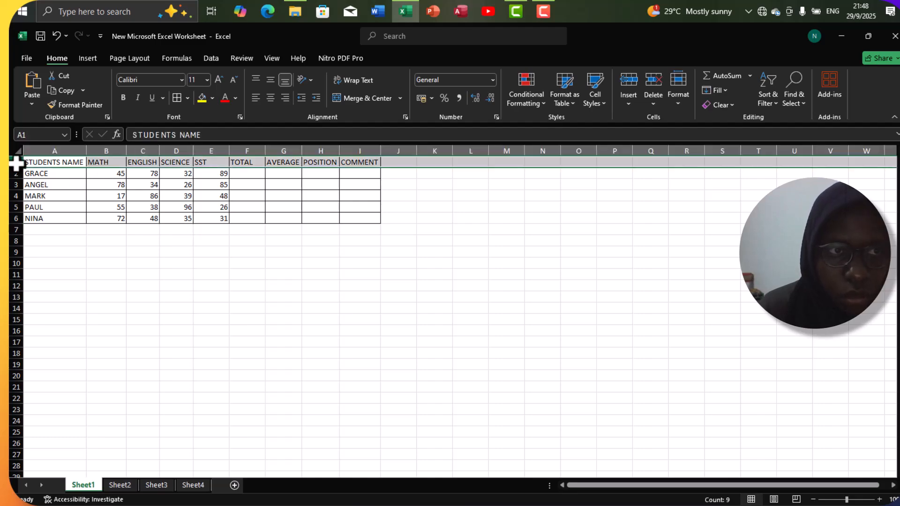
right_click(14, 162)
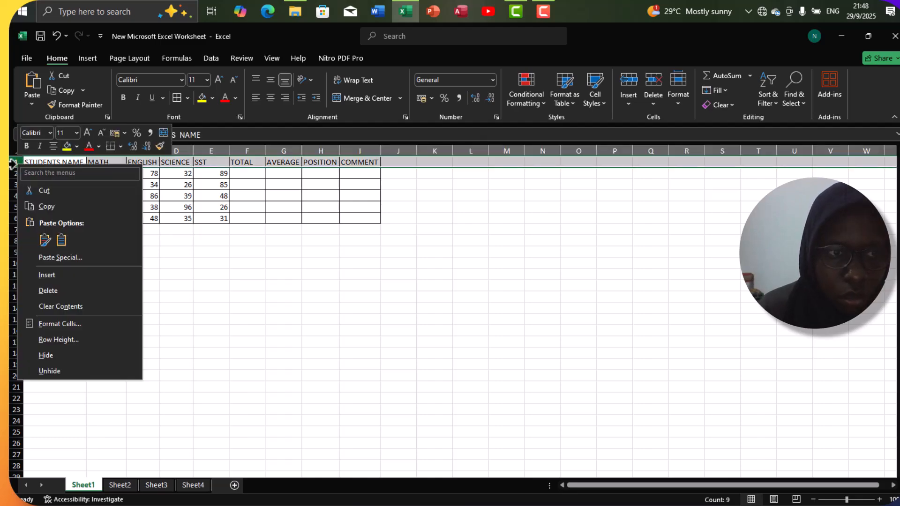
key(Escape)
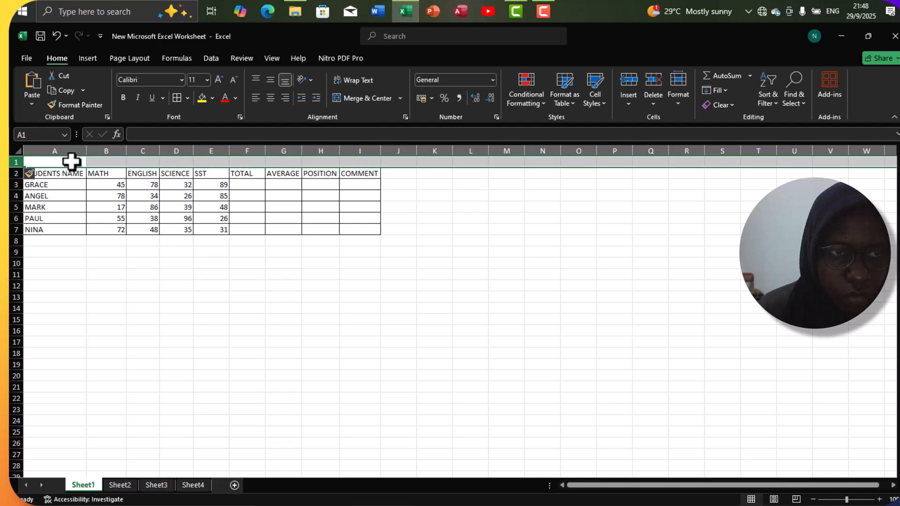
Step: Enter the title "A TABLE SHOWING STUDENTS RESULTS" in cell A1
click(71, 162)
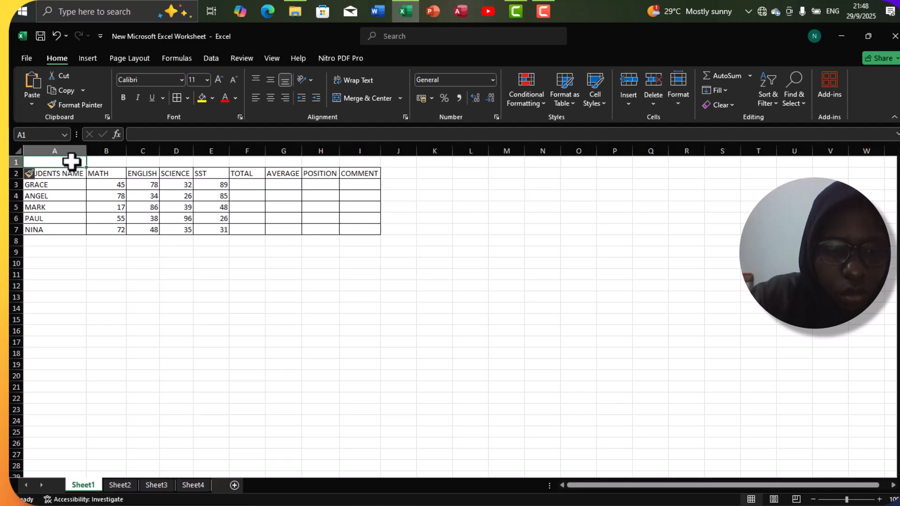
text(a)
key(BackSpace)
text(t)
key(BackSpace)
key(BackSpace)
key(BackSpace)
text(A TABLE SHOWING STUDENTS RESULTS)
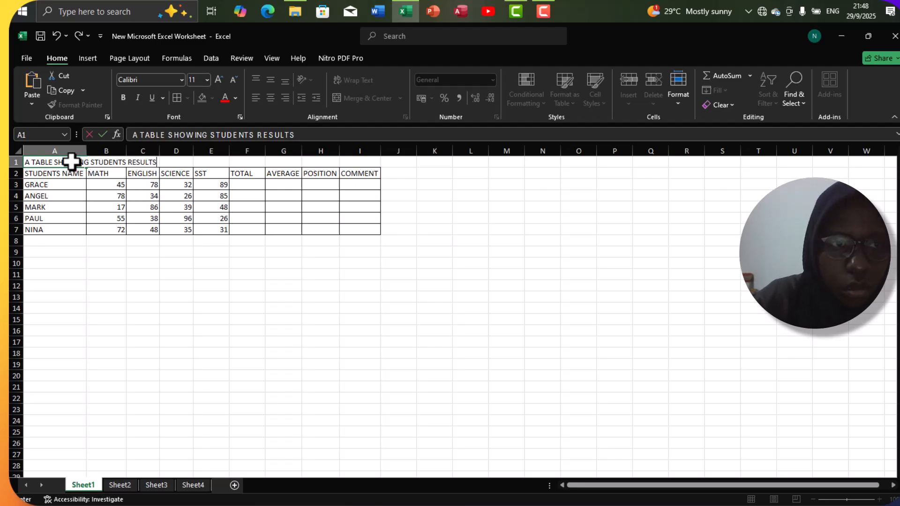
Step: Reword the title in A1 to "A TABLE SHOWING RESULTS OF PRIMARY THREE STUDENTS"
click(127, 163)
key(BackSpace)
key(BackSpace)
key(BackSpace)
key(BackSpace)
key(BackSpace)
key(BackSpace)
key(BackSpace)
key(BackSpace)
key(BackSpace)
key(BackSpace)
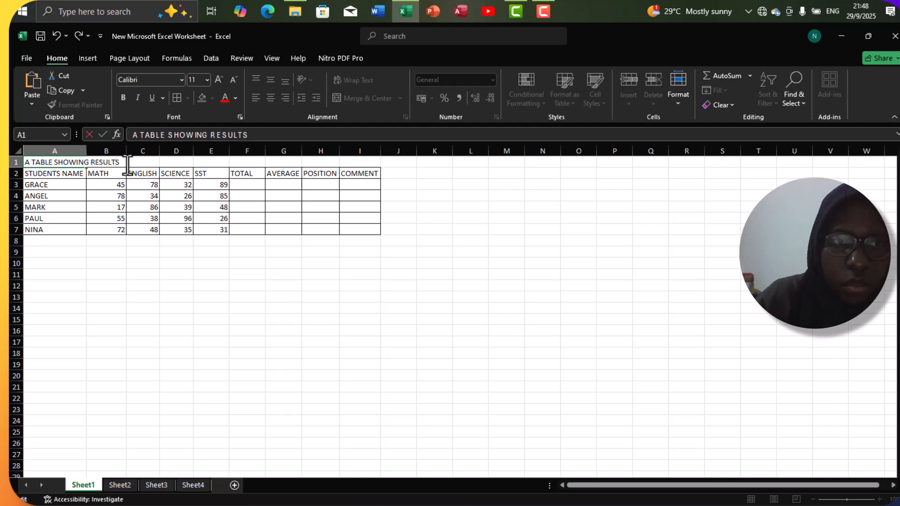
text(OF PRIMAR)
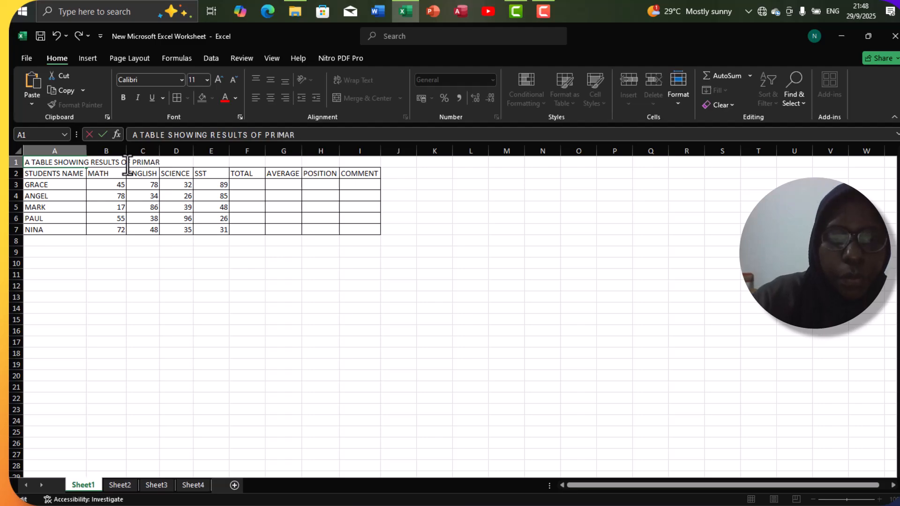
text(Y THREE S)
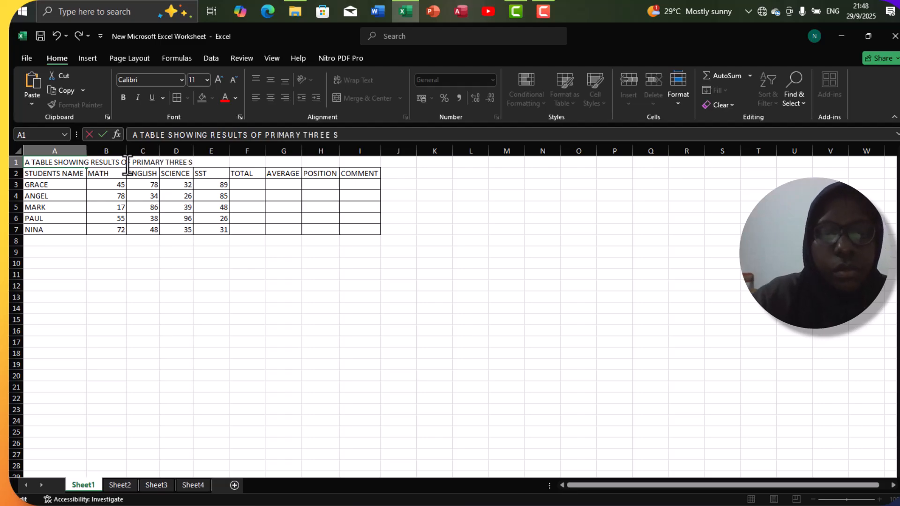
text(TUDENTS)
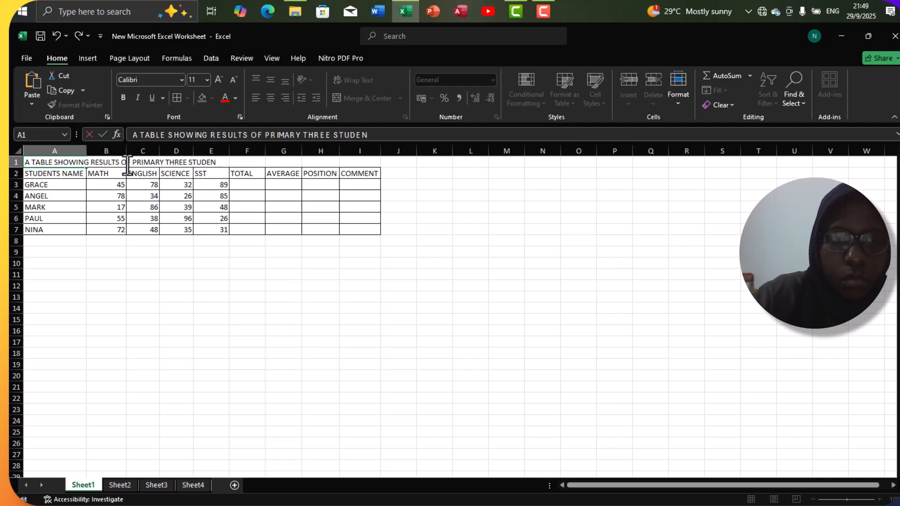
click(41, 176)
Step: Add all borders to A1:I5, and merge and center the title across A1:I1
click(41, 164)
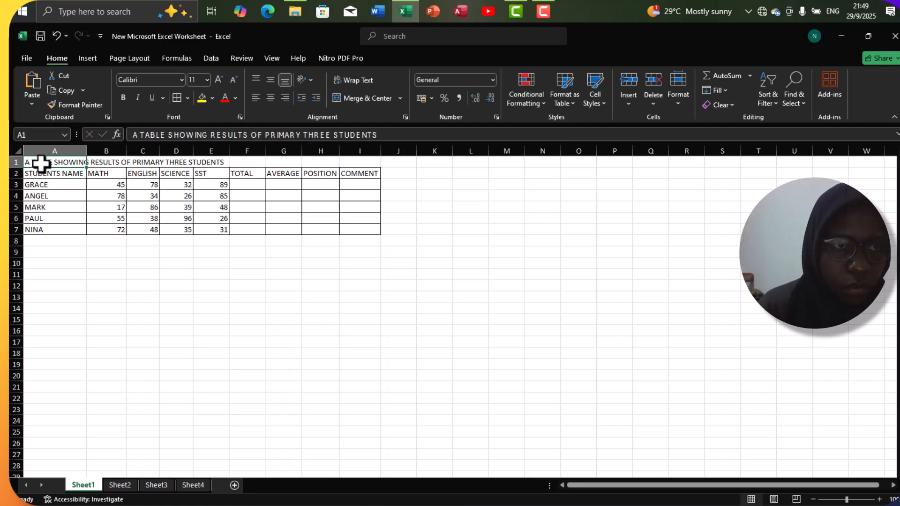
drag(41, 164, 354, 203)
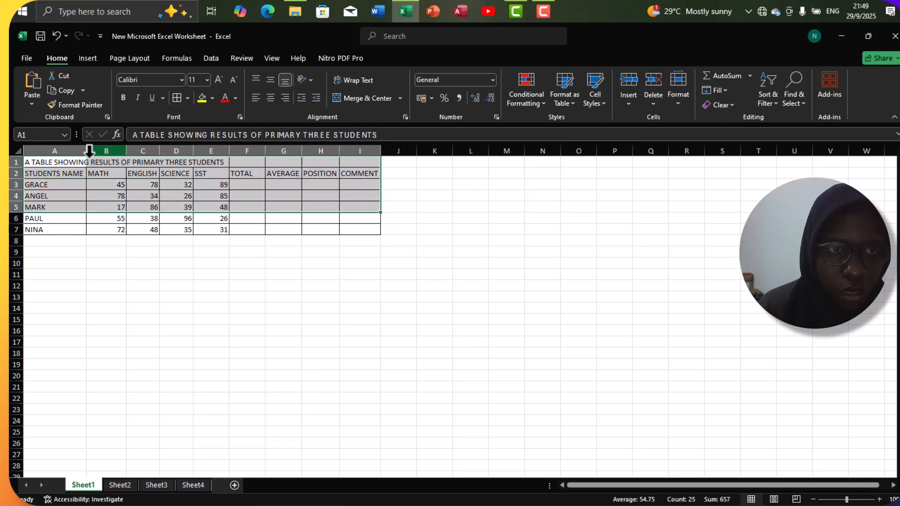
click(59, 162)
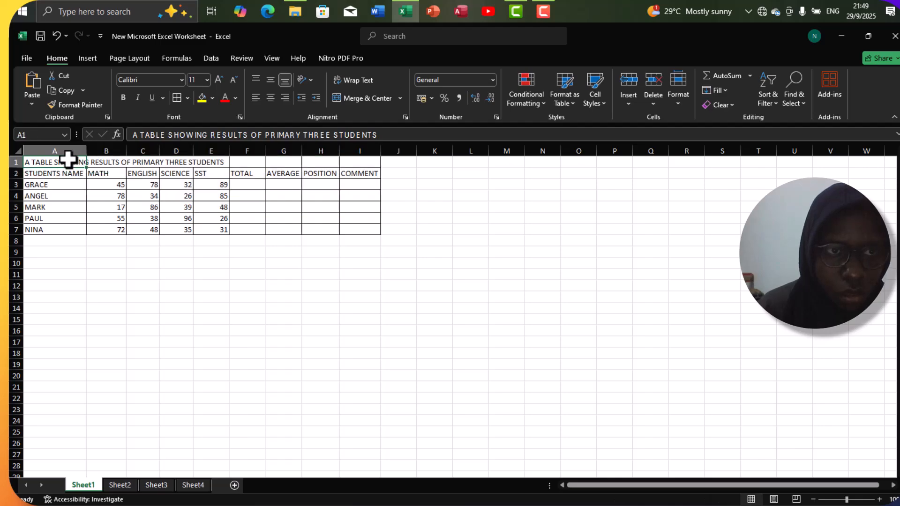
drag(68, 160, 345, 164)
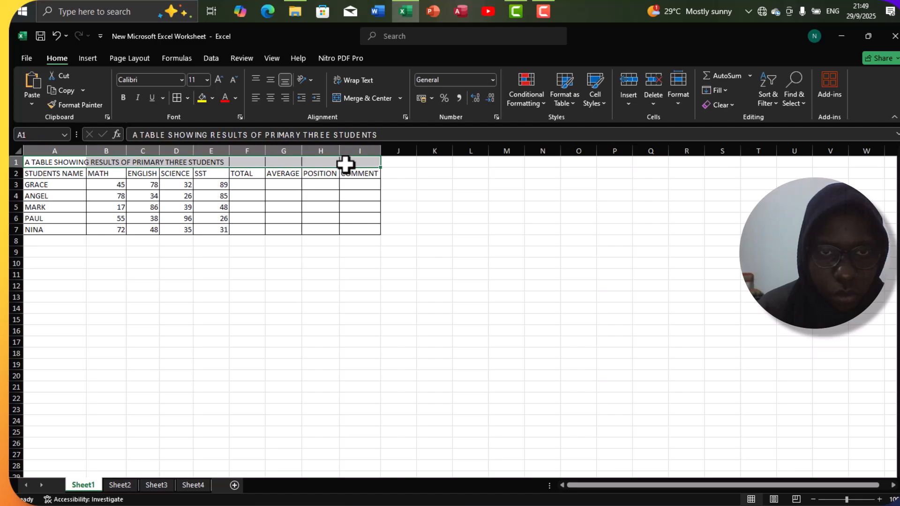
click(367, 98)
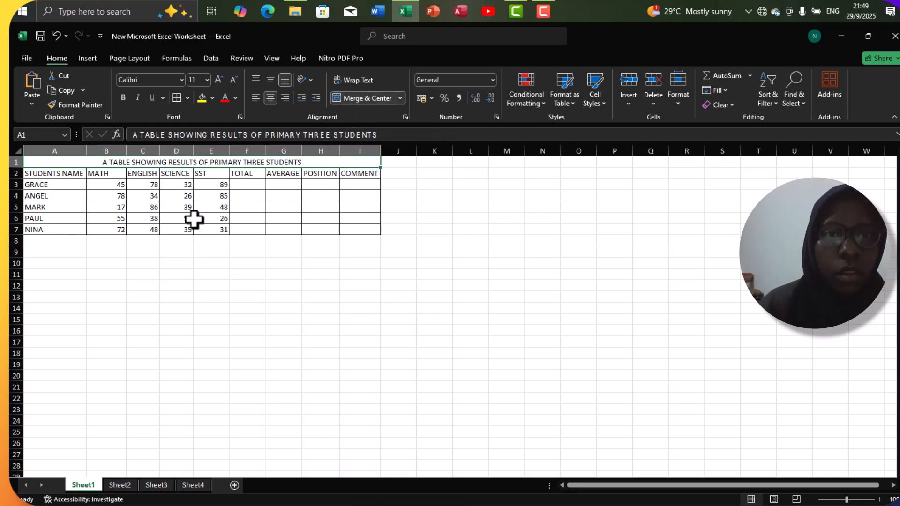
Step: Total the first student's marks in F3 with =SUM(B3:E3) and fill the formula down to F7
click(246, 186)
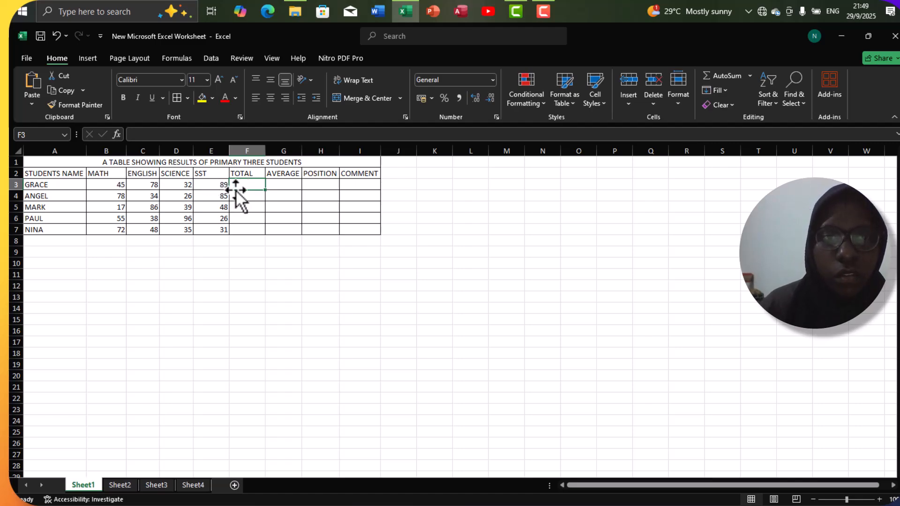
text(=)
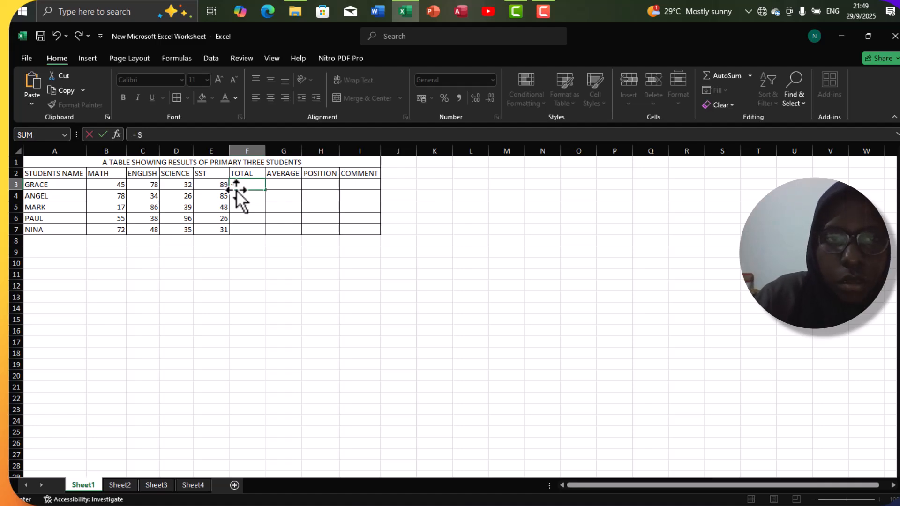
text(SUM)
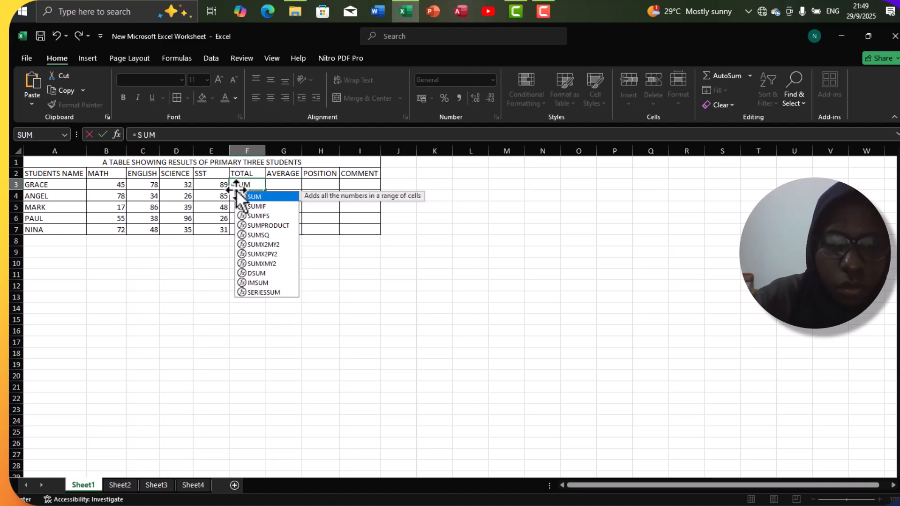
text(()
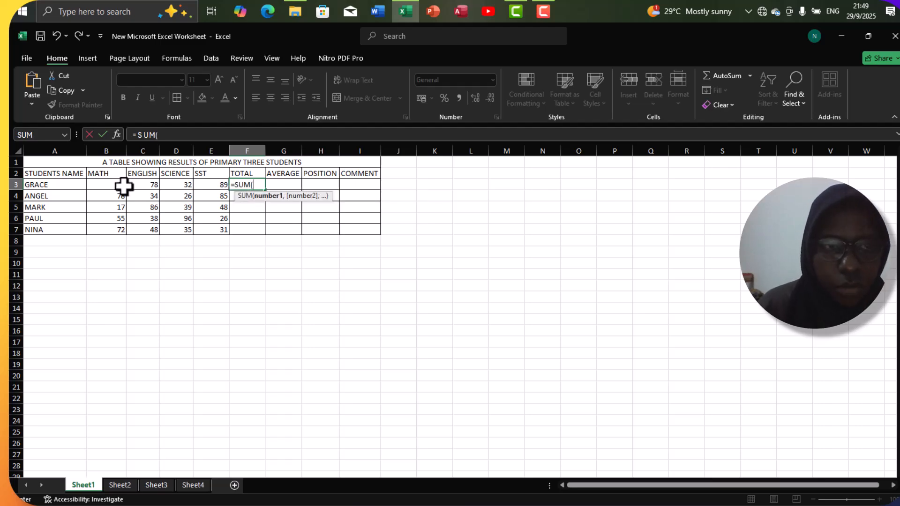
drag(121, 185, 200, 187)
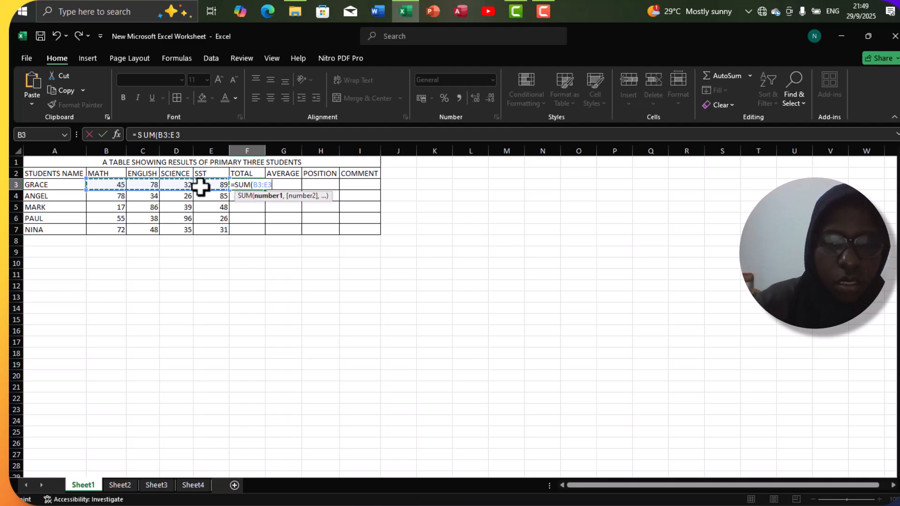
text())
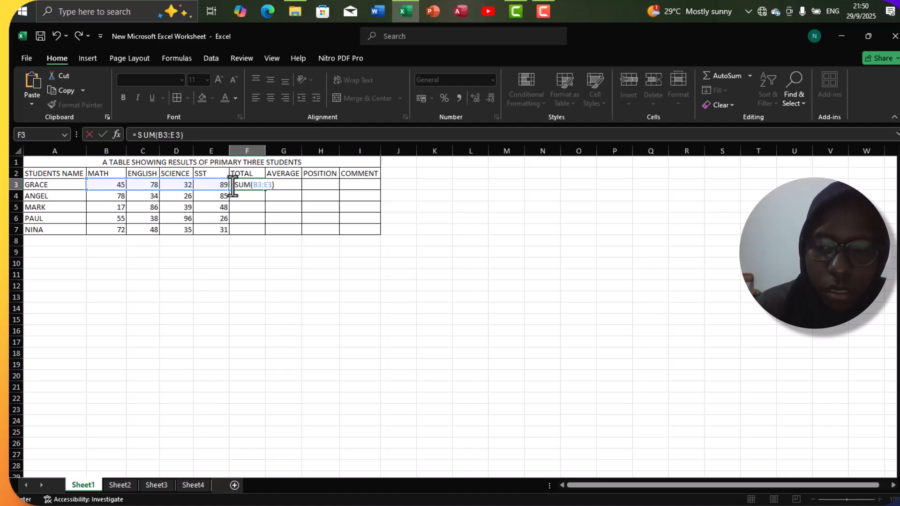
key(Return)
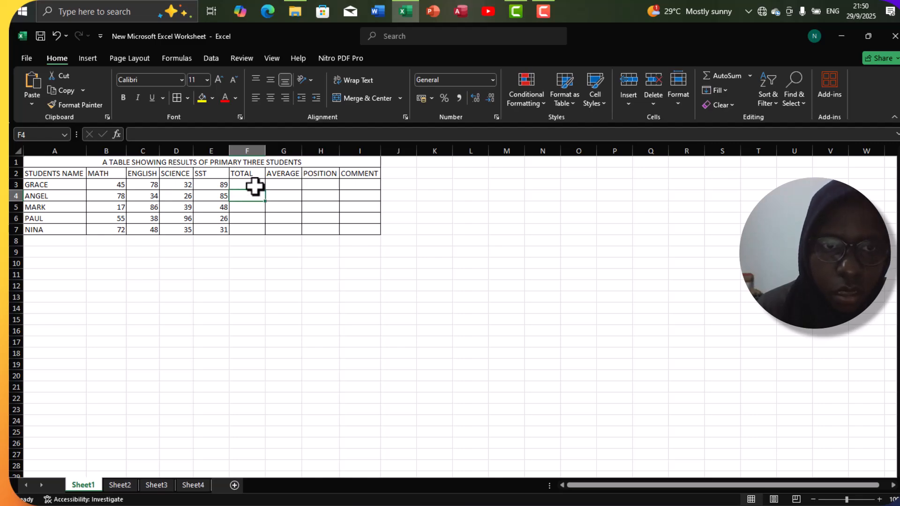
click(254, 187)
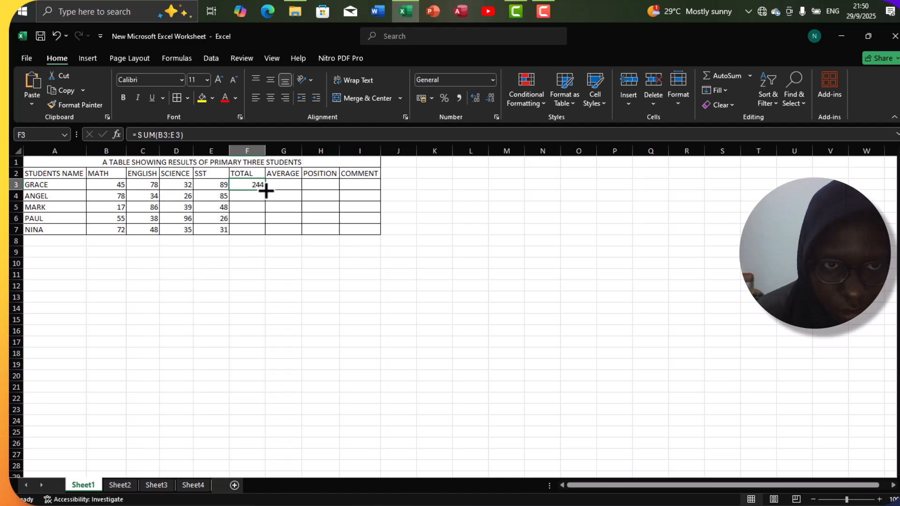
drag(266, 189, 263, 233)
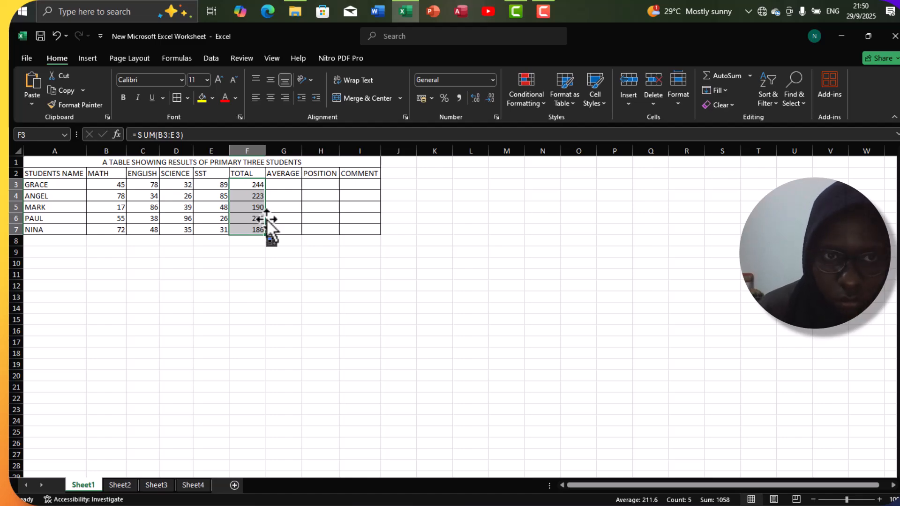
click(280, 188)
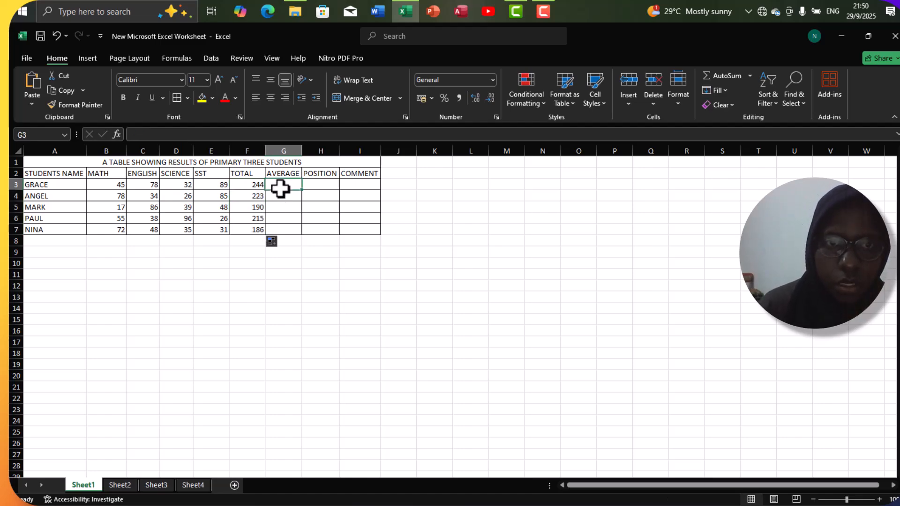
text(=)
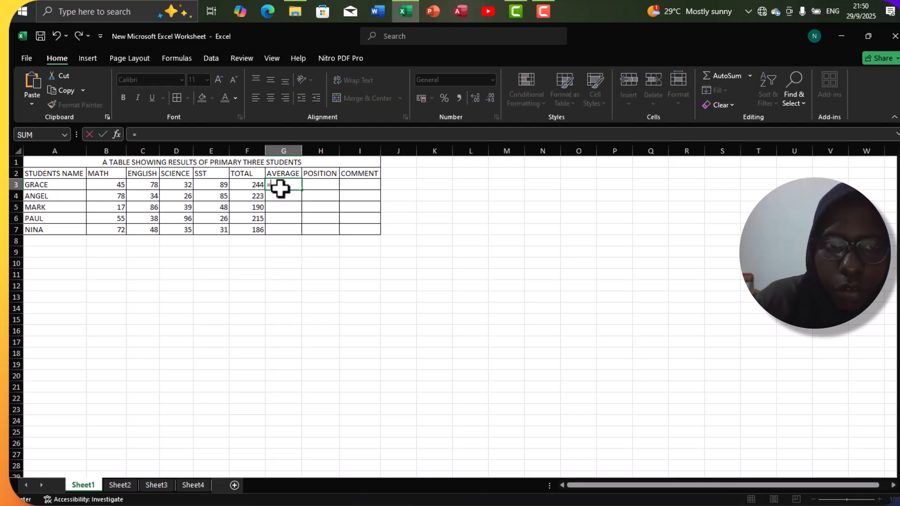
text(AVE)
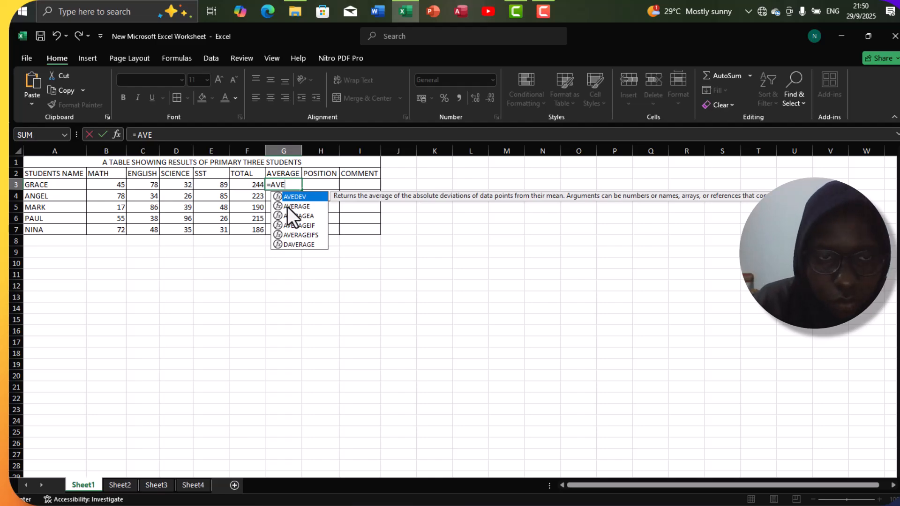
click(287, 206)
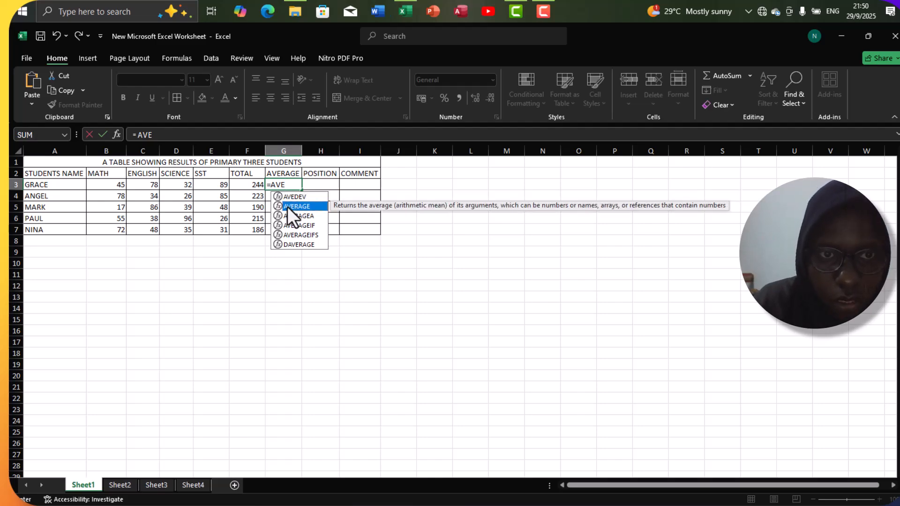
double_click(287, 207)
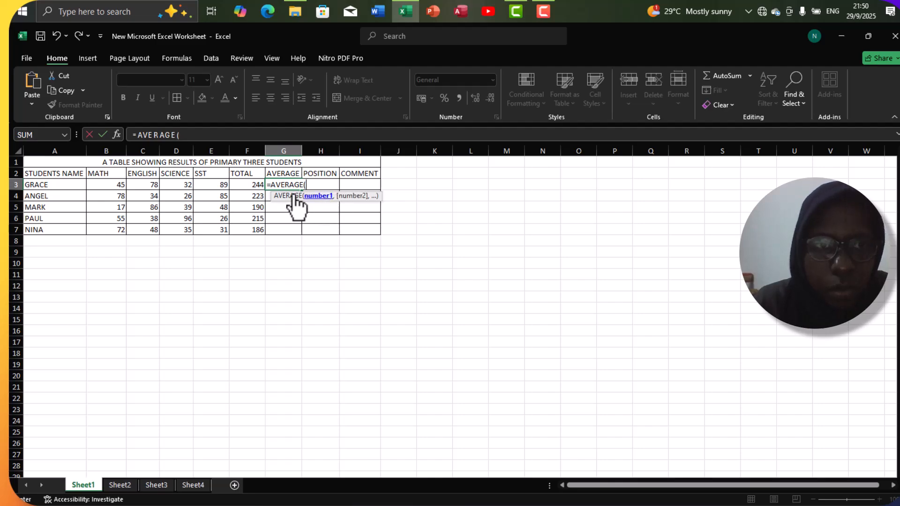
click(118, 184)
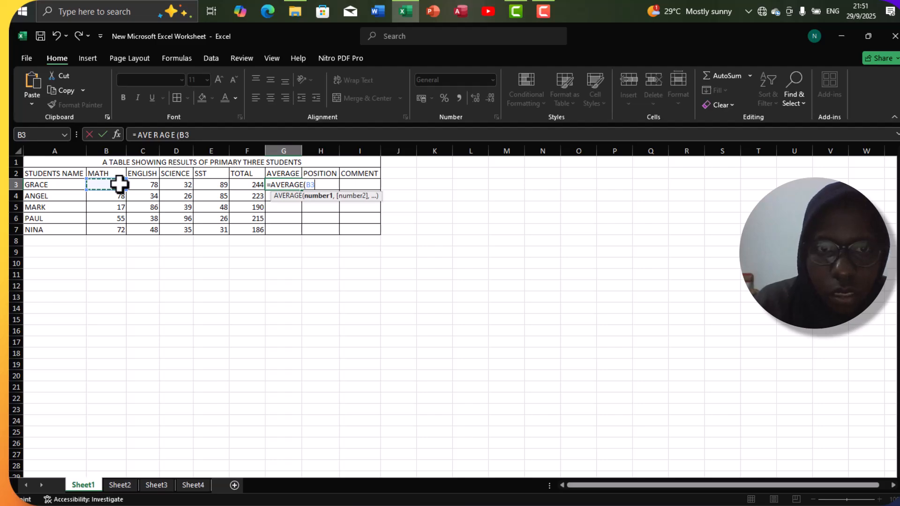
text(,)
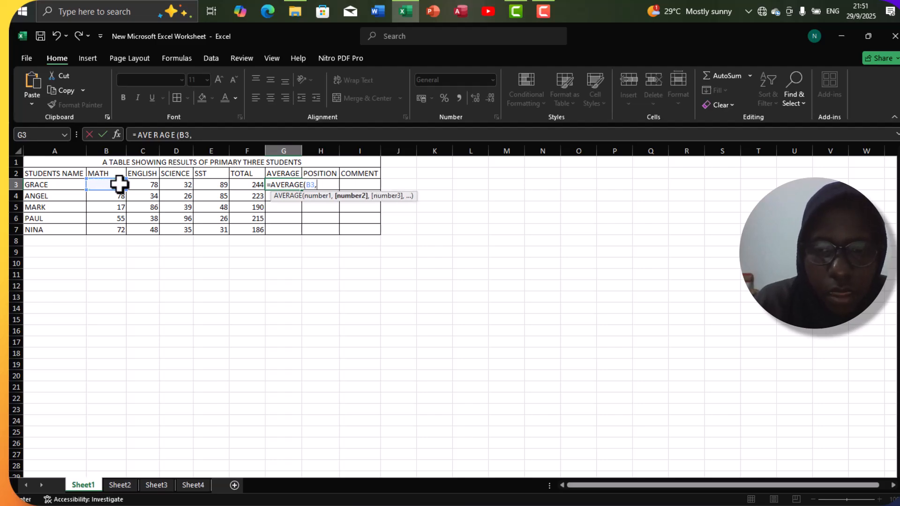
key(BackSpace)
drag(120, 185, 205, 185)
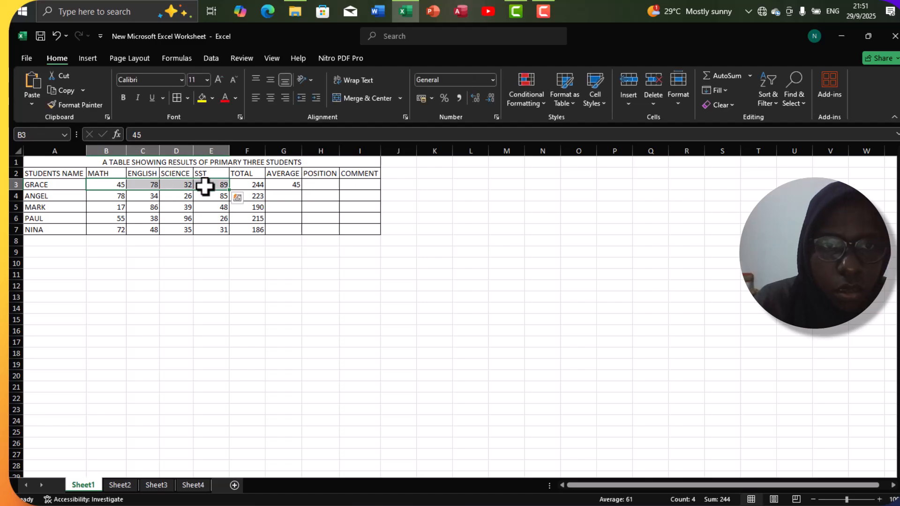
Step: Average the first student's marks in G3 with =AVERAGE(B3:E3) and fill the formula down to G7
click(277, 186)
double_click(277, 187)
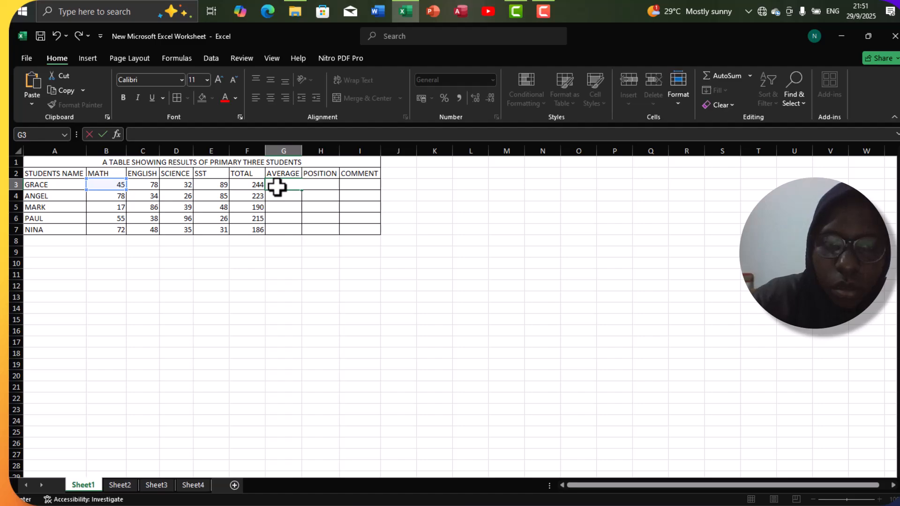
text(=AVERA)
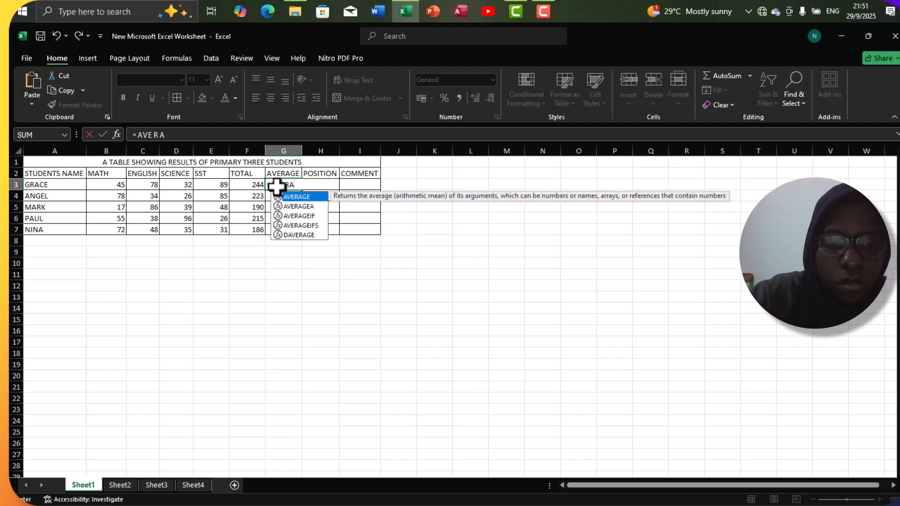
text(GE()
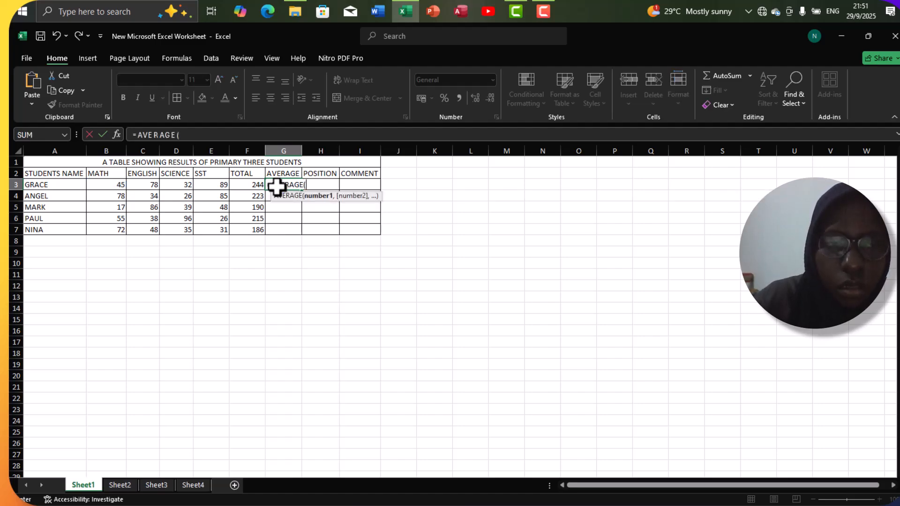
drag(117, 186, 197, 185)
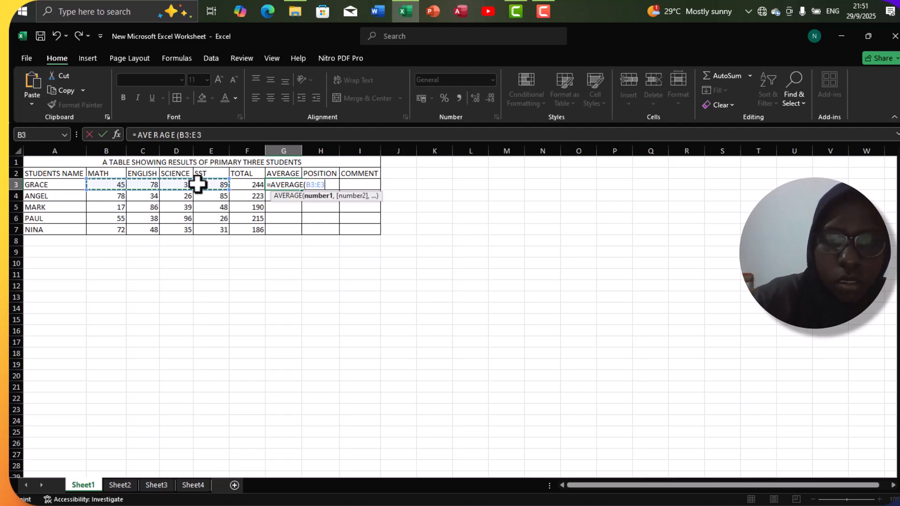
text())
key(Return)
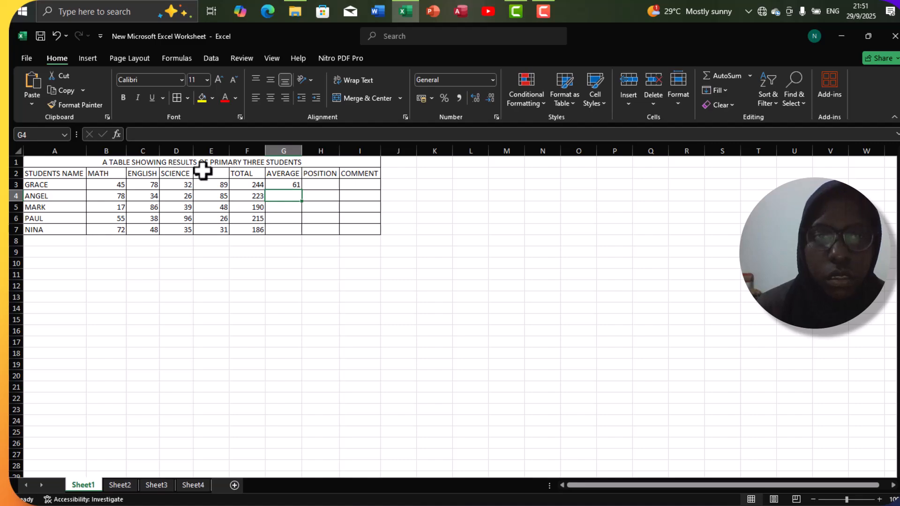
click(284, 184)
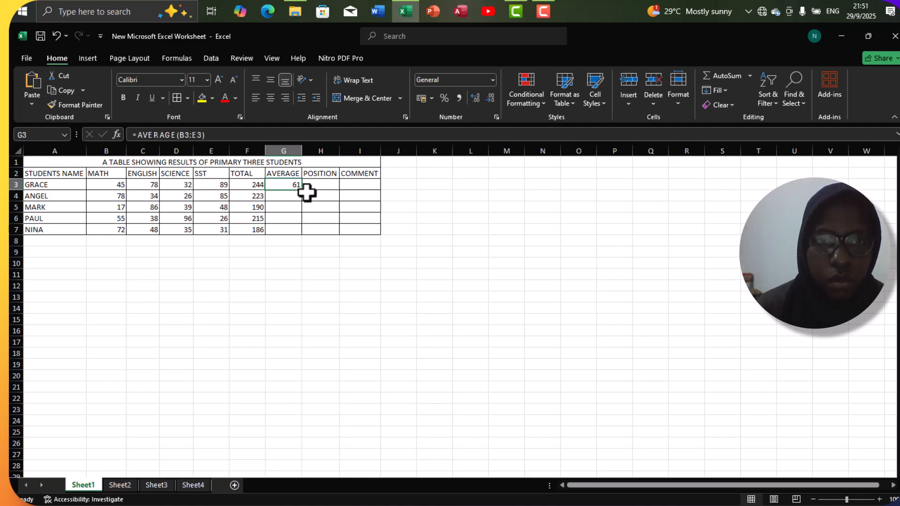
drag(302, 191, 298, 236)
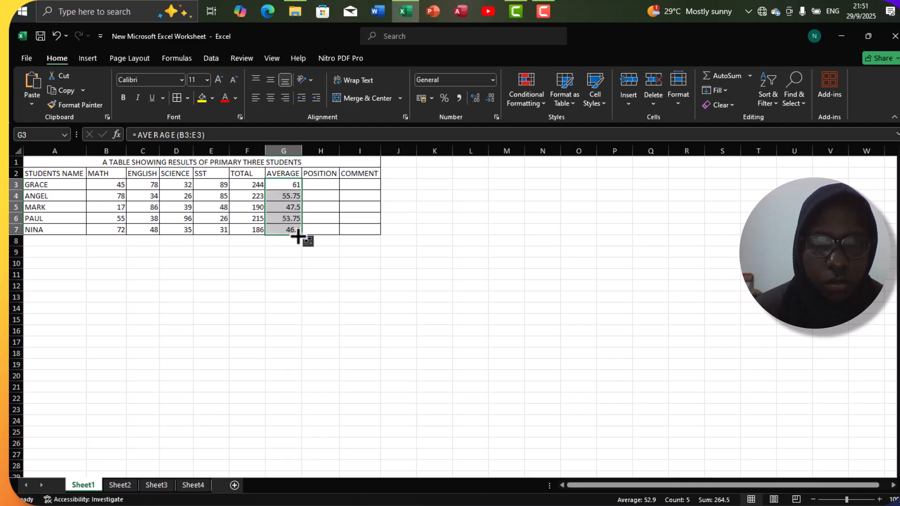
Step: Rank the first student's average in H3 with =RANK(G3,$G$3:$G$7,0) and fill the formula down to H7
click(322, 187)
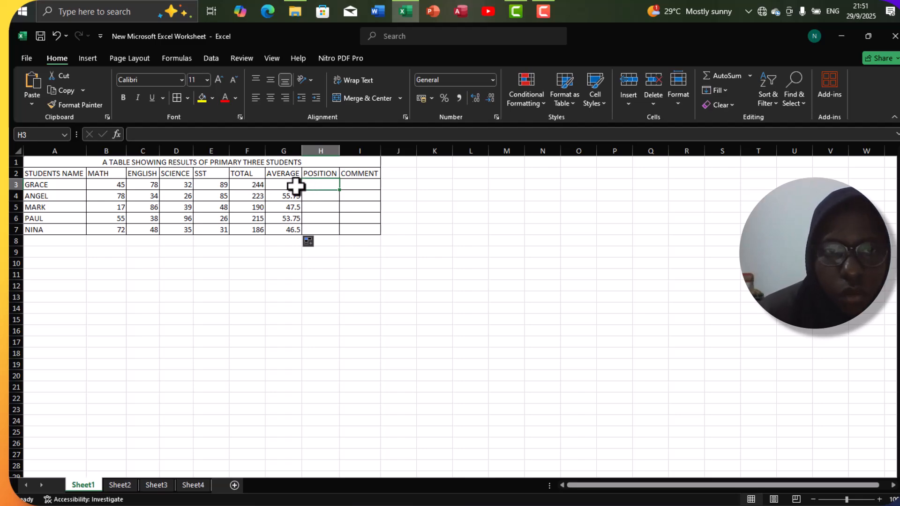
text(=)
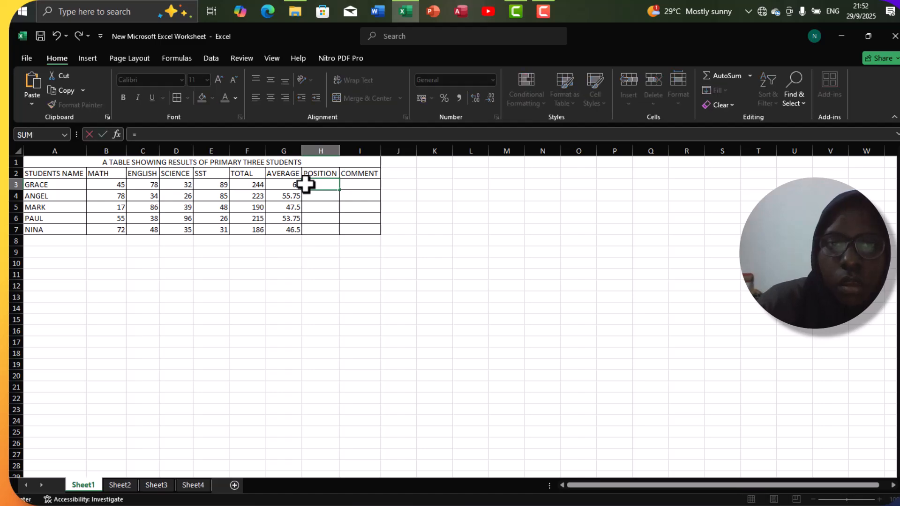
text(RAN)
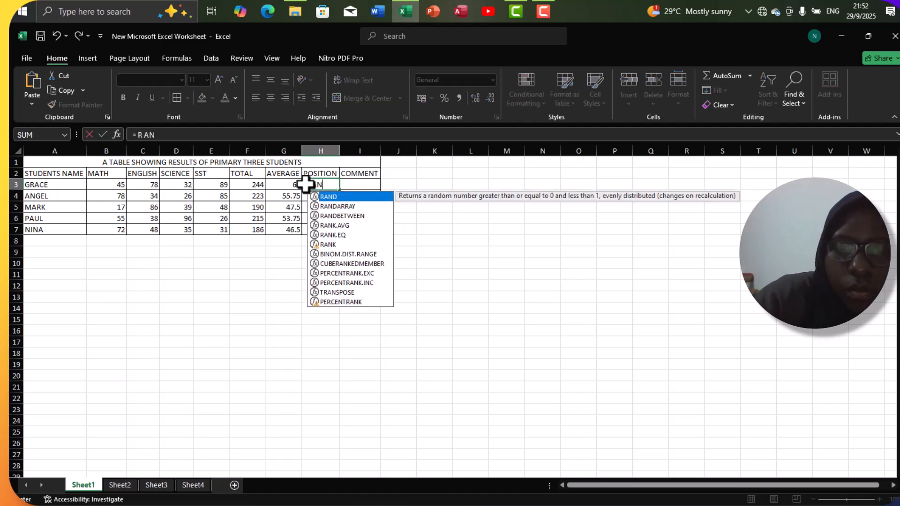
text(K()
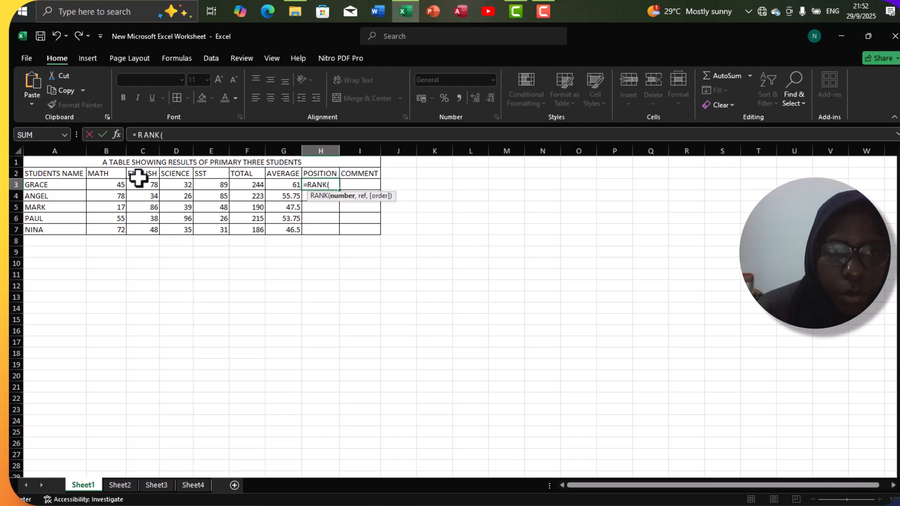
click(295, 185)
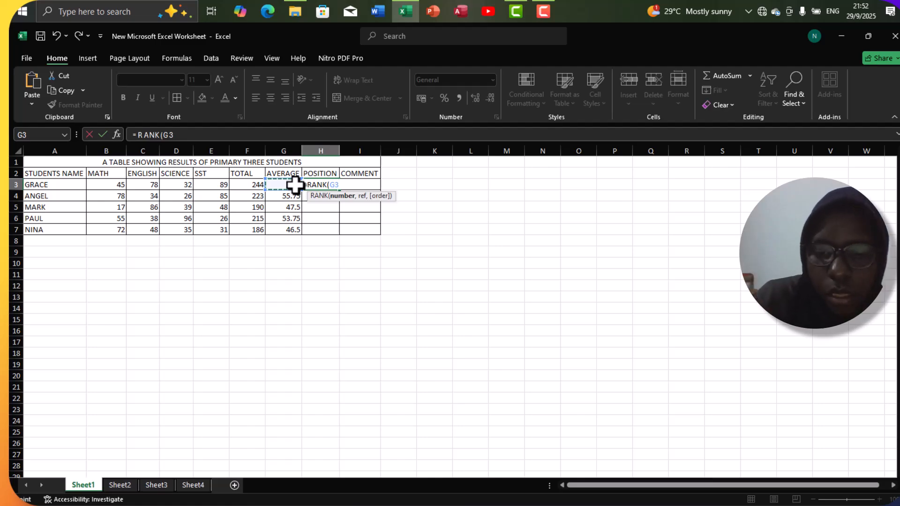
text(,)
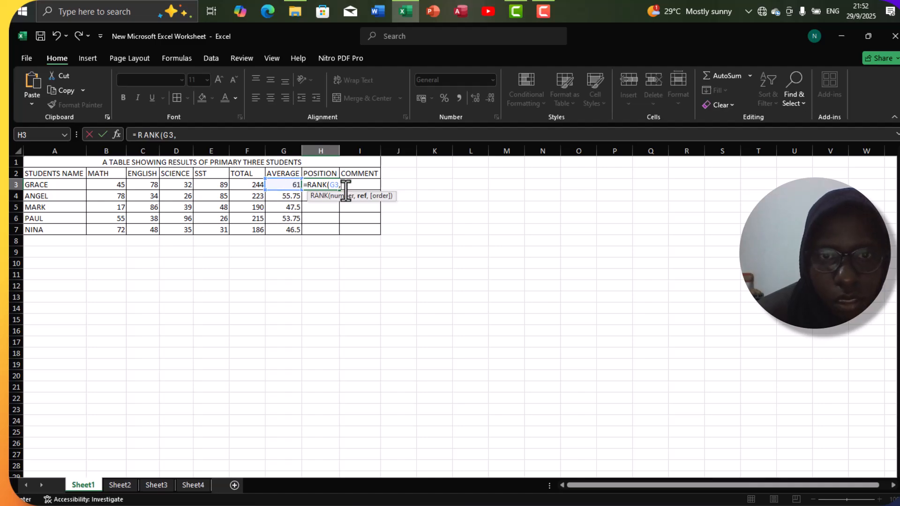
drag(291, 182, 293, 229)
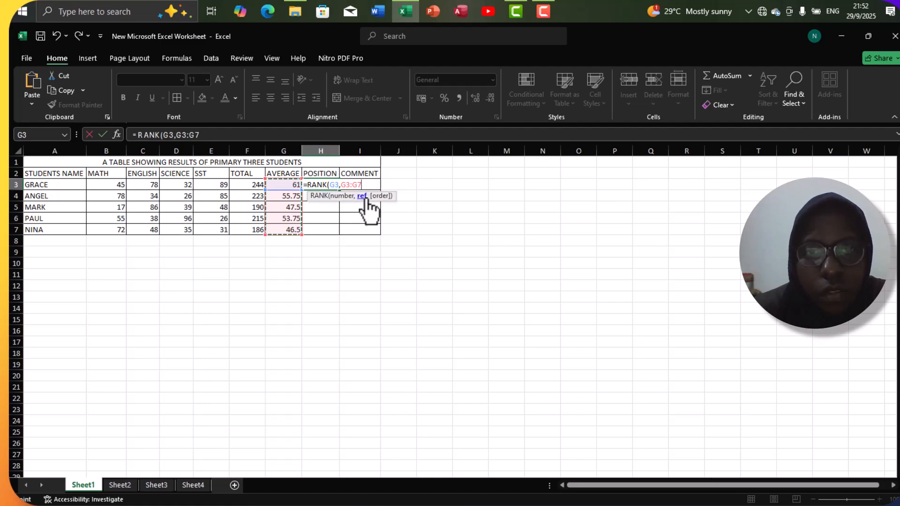
key(F4)
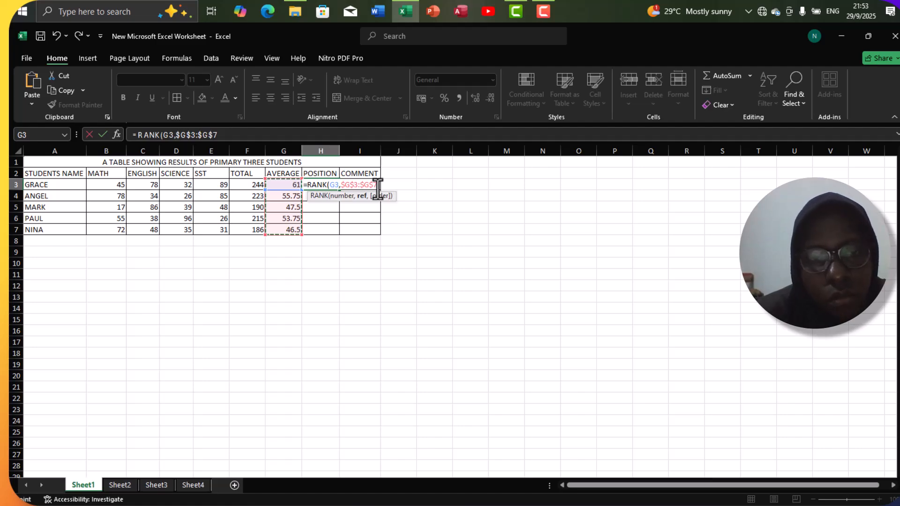
text(,)
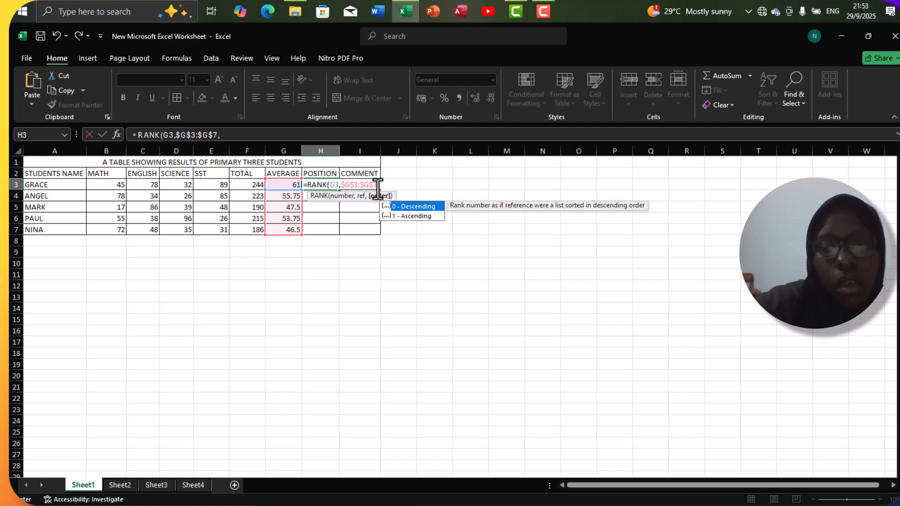
text(0)
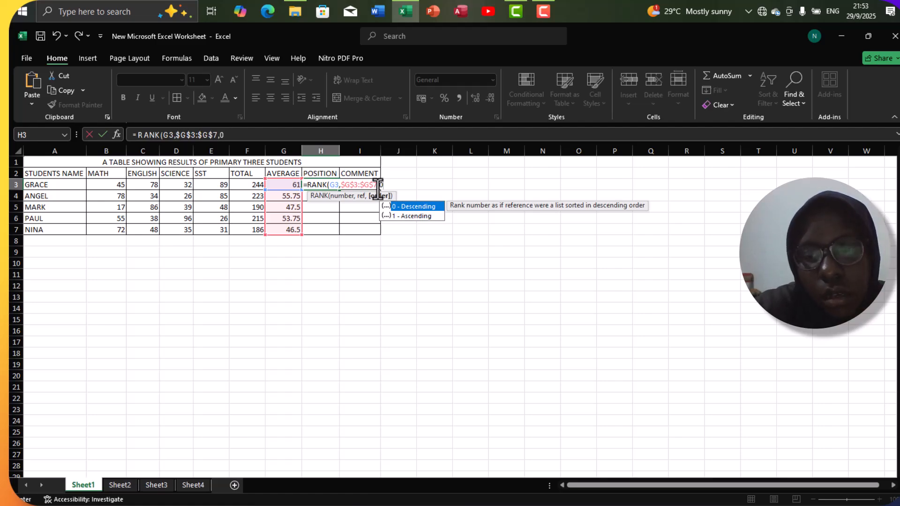
text())
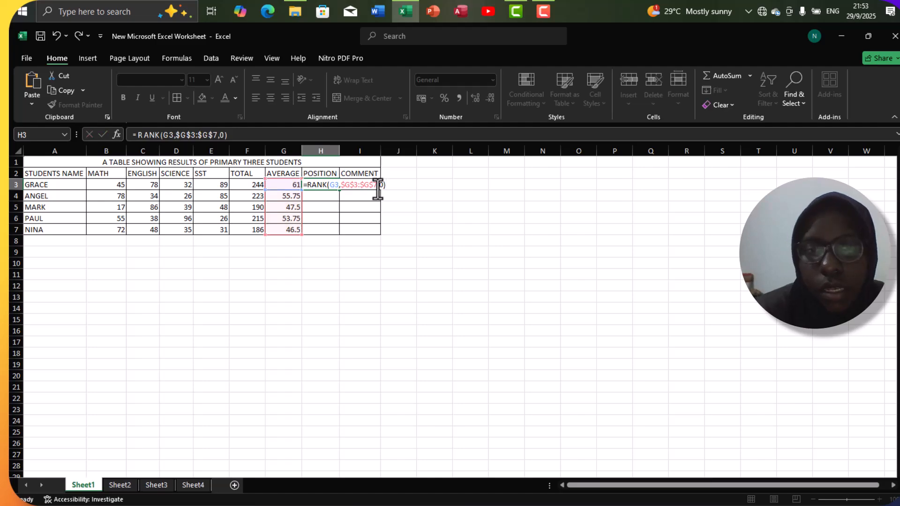
key(Return)
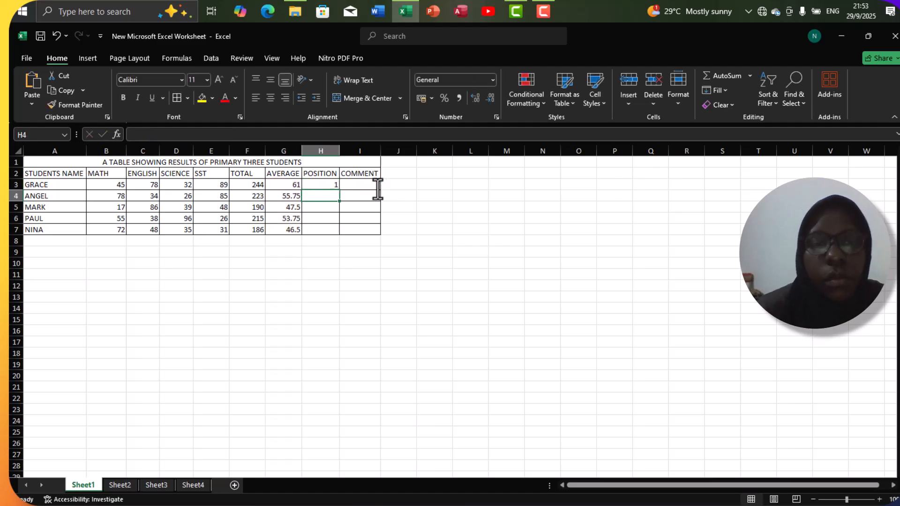
click(311, 185)
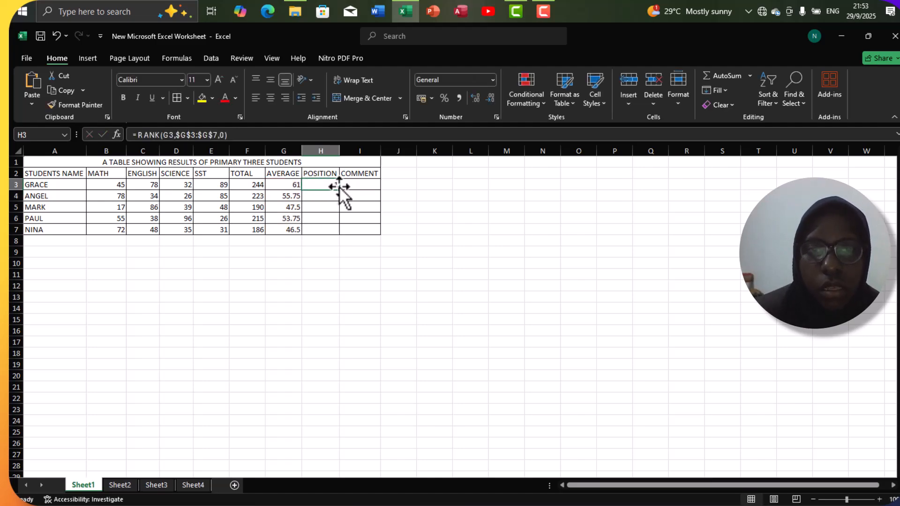
drag(342, 193, 338, 234)
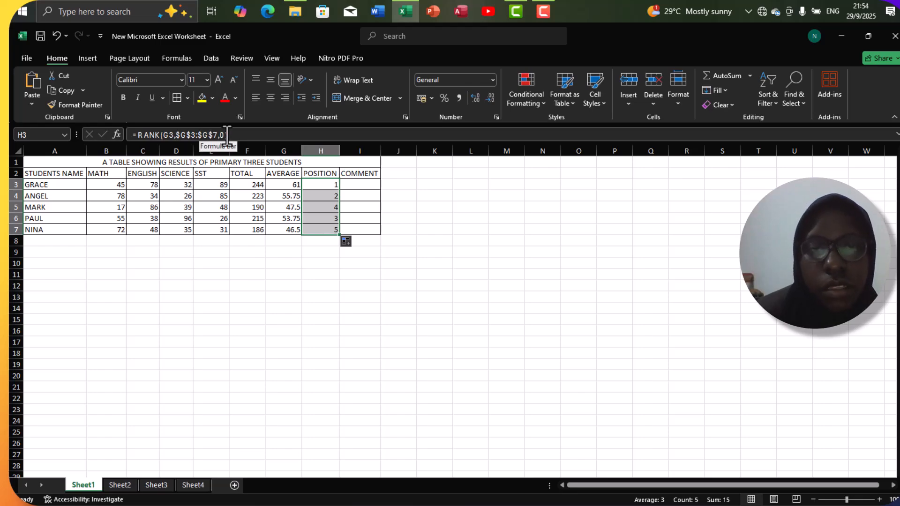
Step: Enter the first student's comment in I3 with =IF(G3>50,"PASSED","FAILED")
click(350, 188)
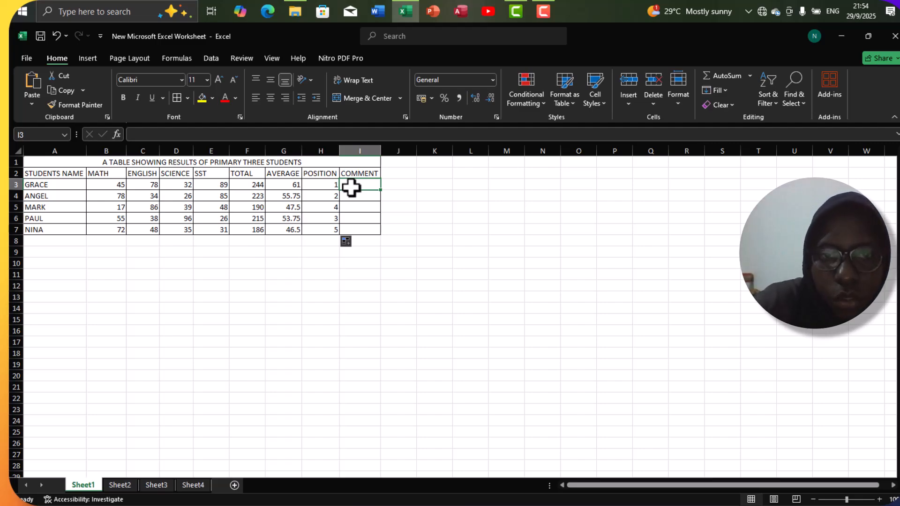
text(=)
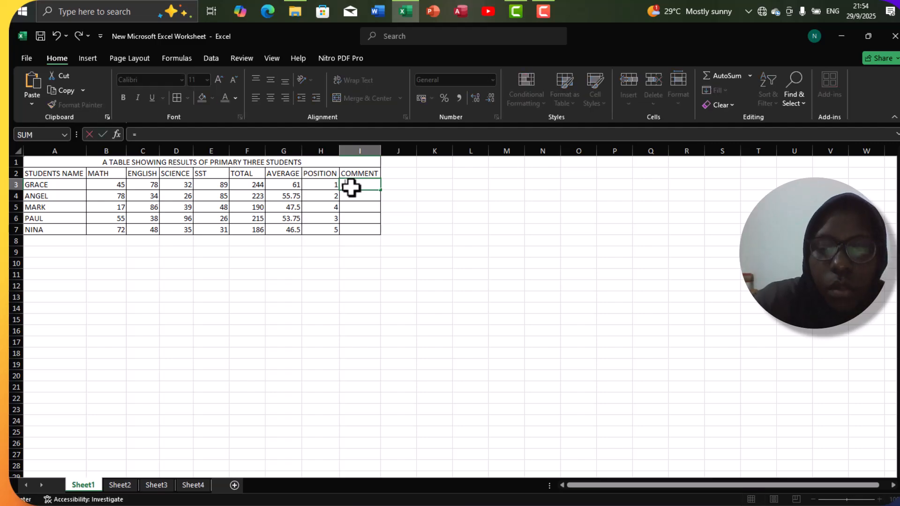
text( IF)
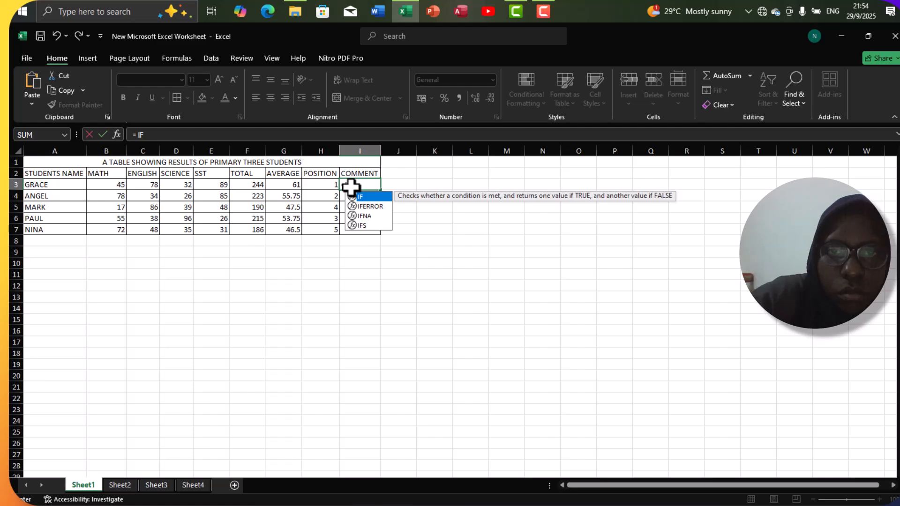
text(()
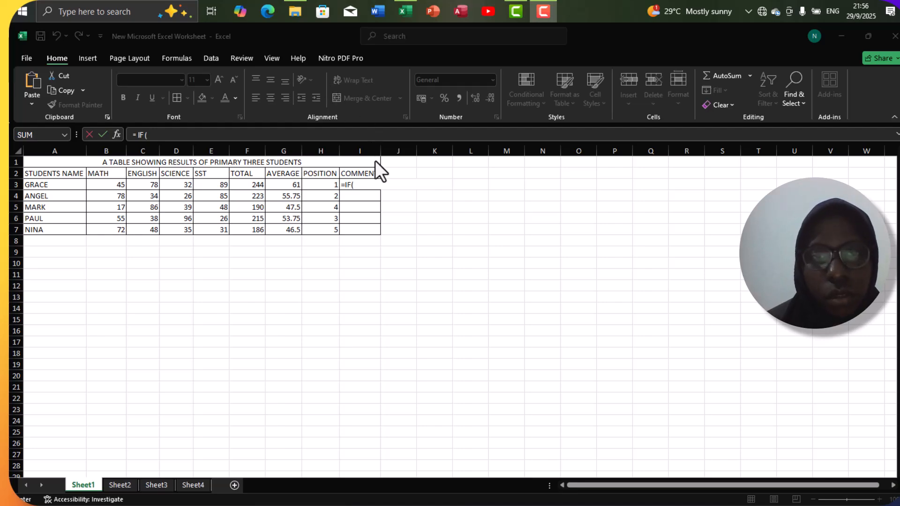
click(364, 184)
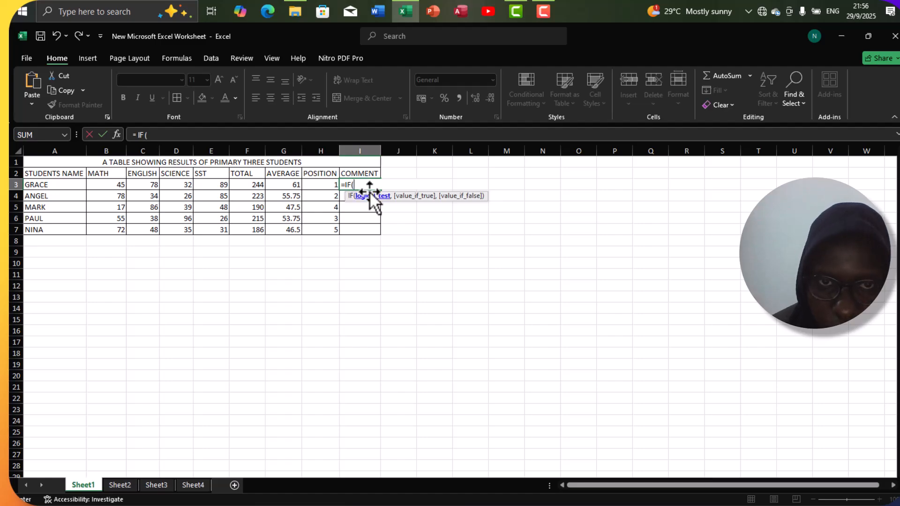
click(288, 185)
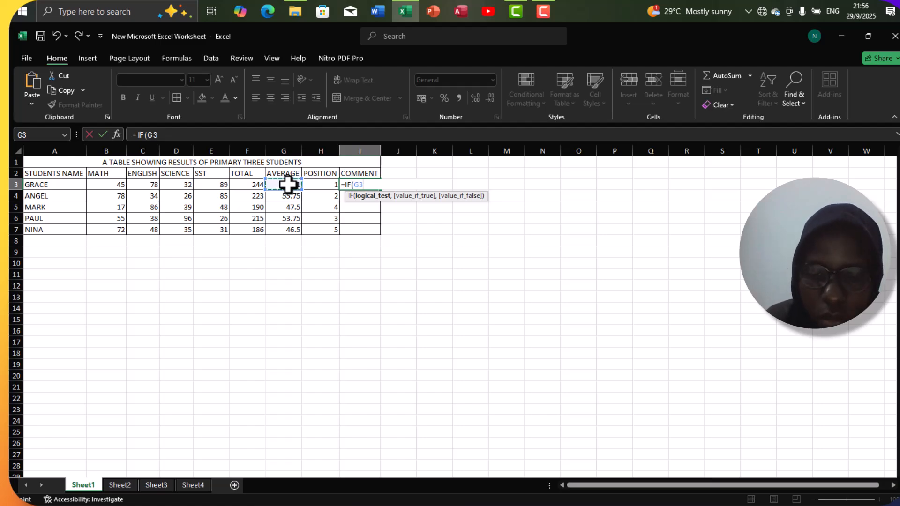
text(>5)
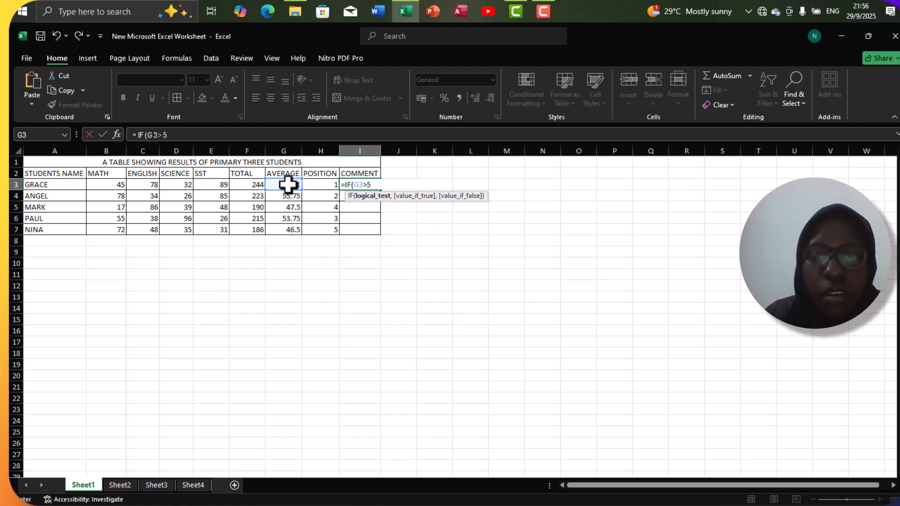
text(0,)
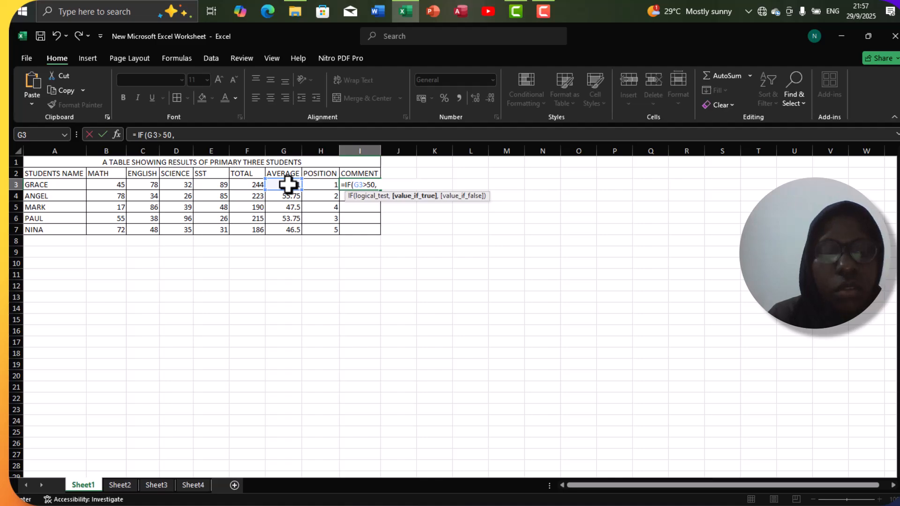
text(")
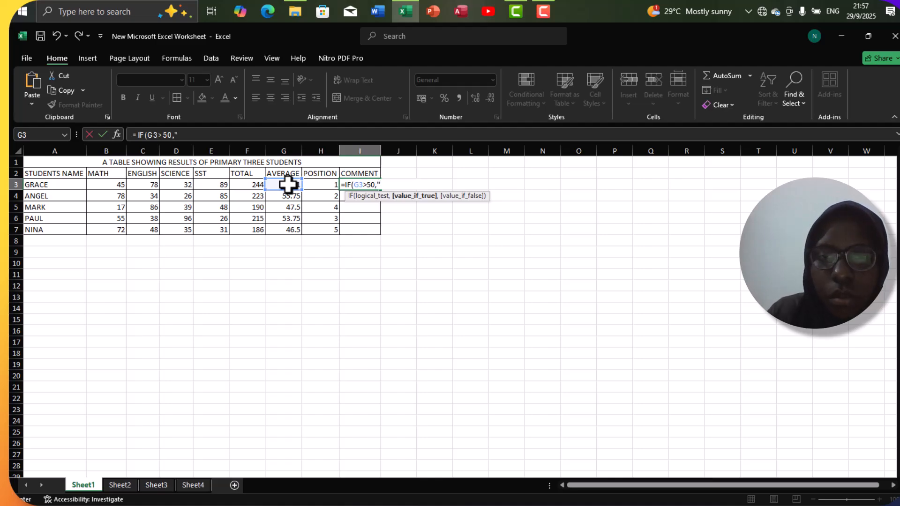
text(PASSED)
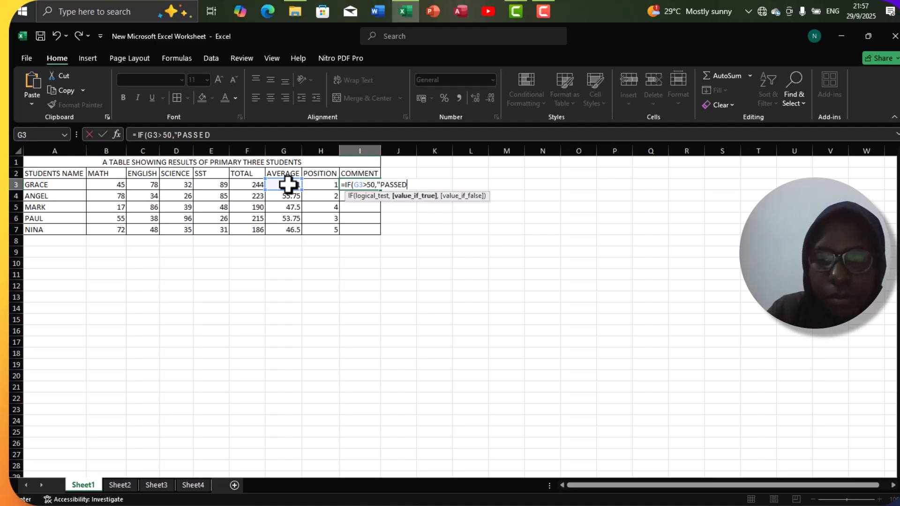
text(",)
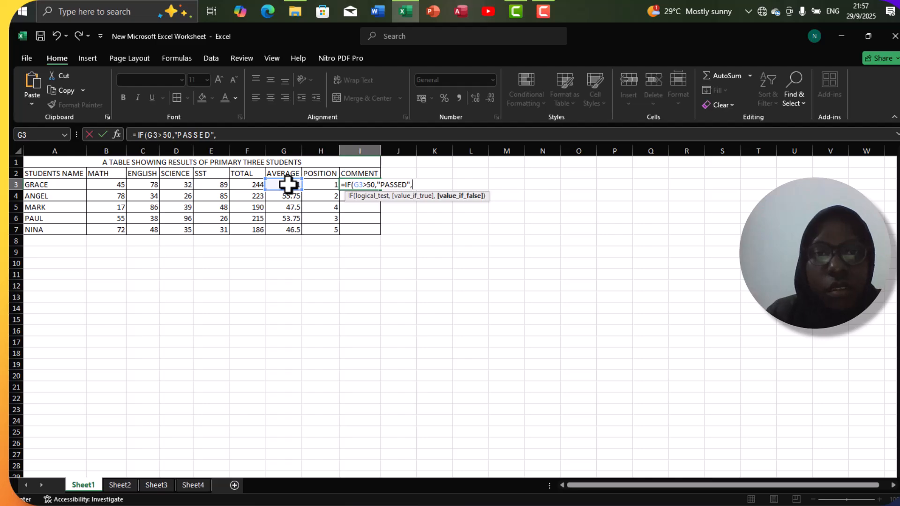
text("FAILED)
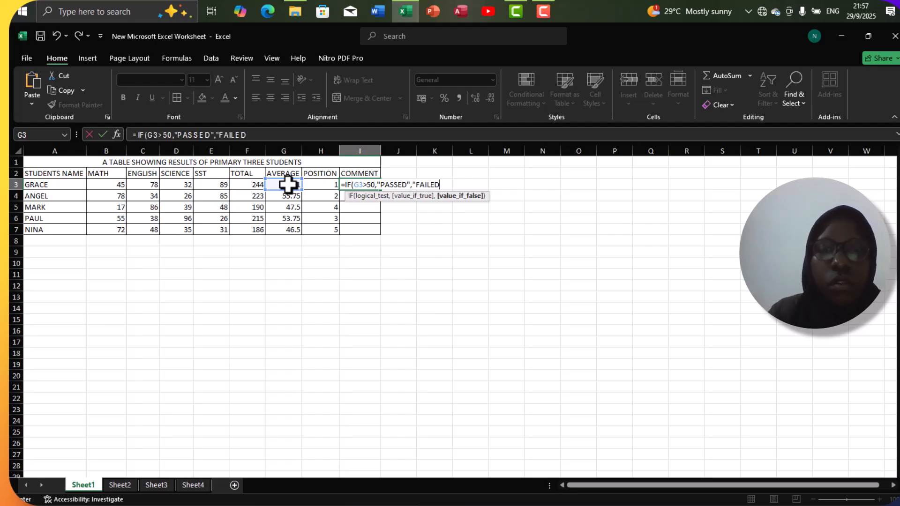
text(")
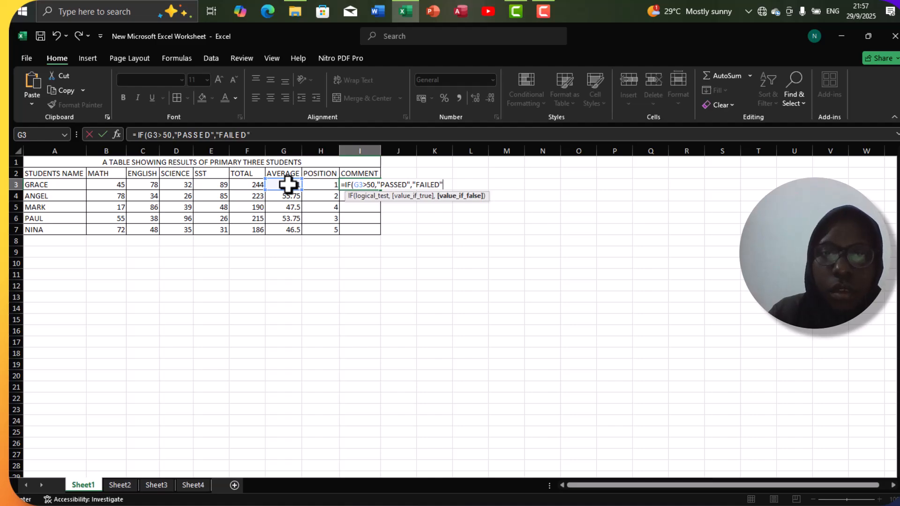
text())
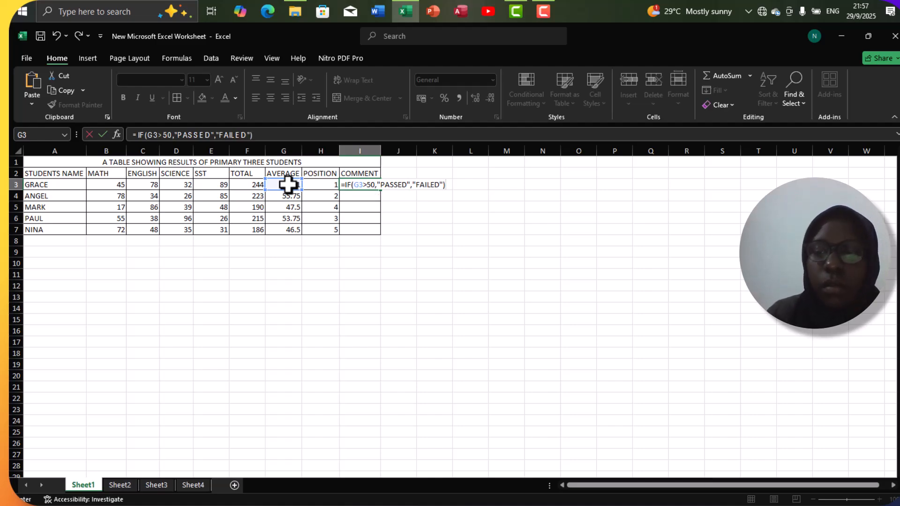
key(Return)
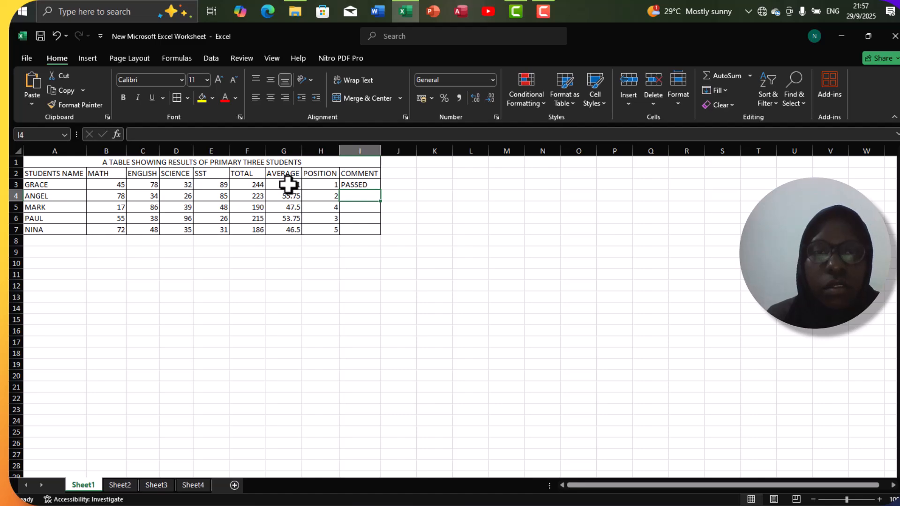
Step: Fill the comment formula from I3 down to I7 for the remaining students
click(352, 185)
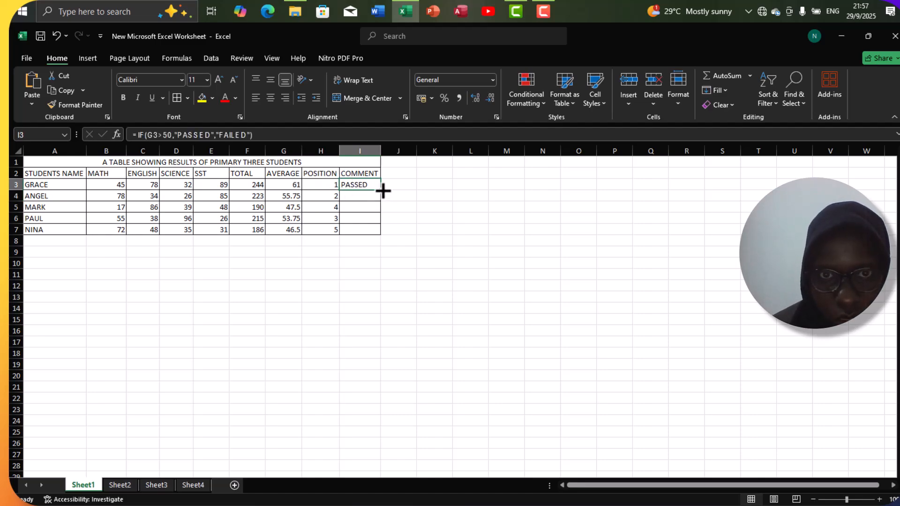
drag(383, 190, 379, 233)
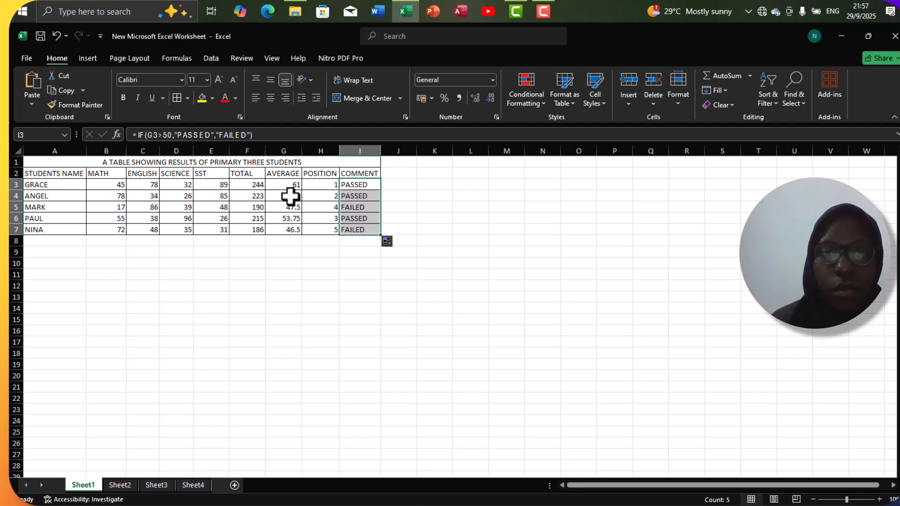
click(228, 244)
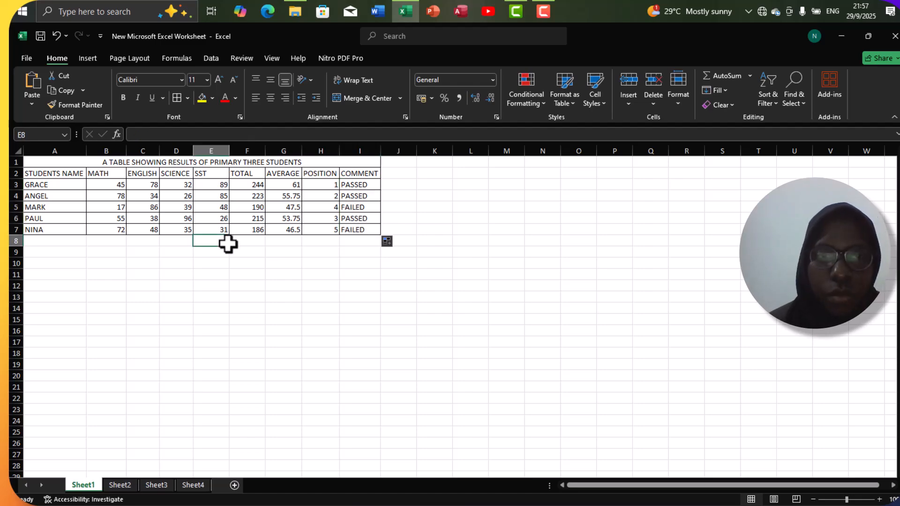